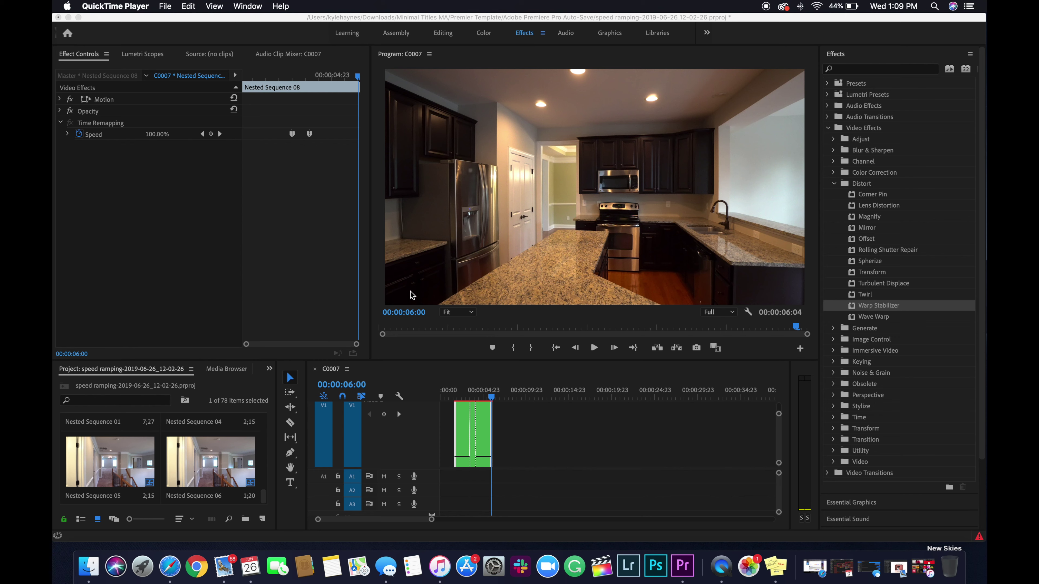
# Step: Play the nested kitchen clip from 00:00:01:15, then delete it from the C0007 sequence
pyautogui.click(491, 399)
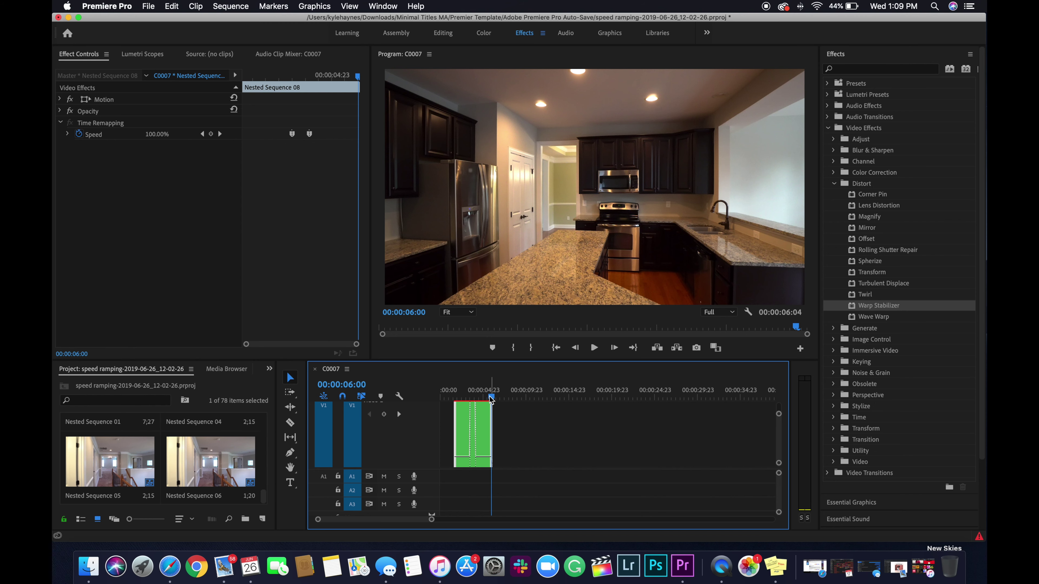
pyautogui.moveTo(493, 400); pyautogui.dragTo(454, 399)
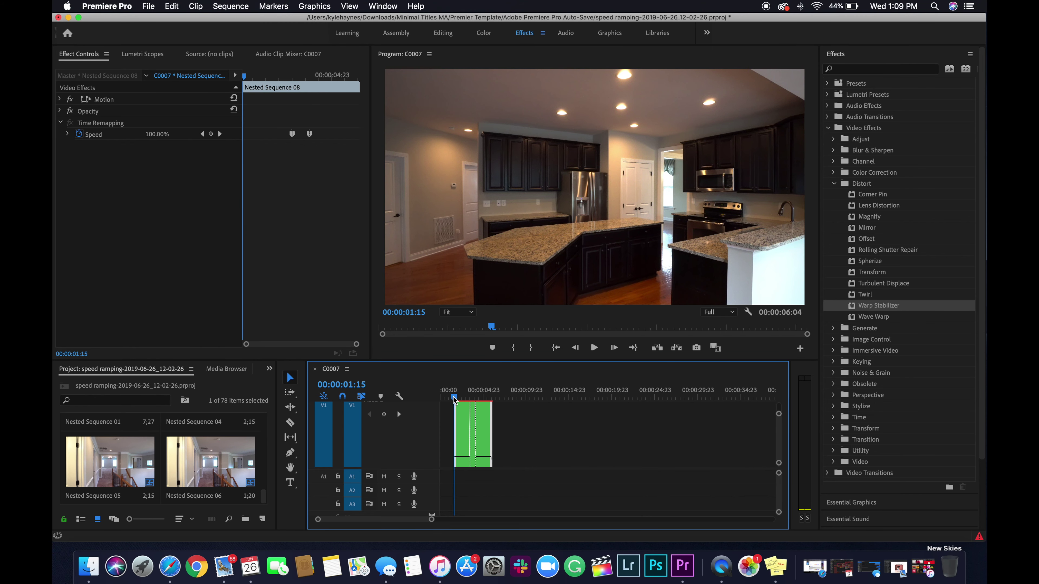
pyautogui.press('space')
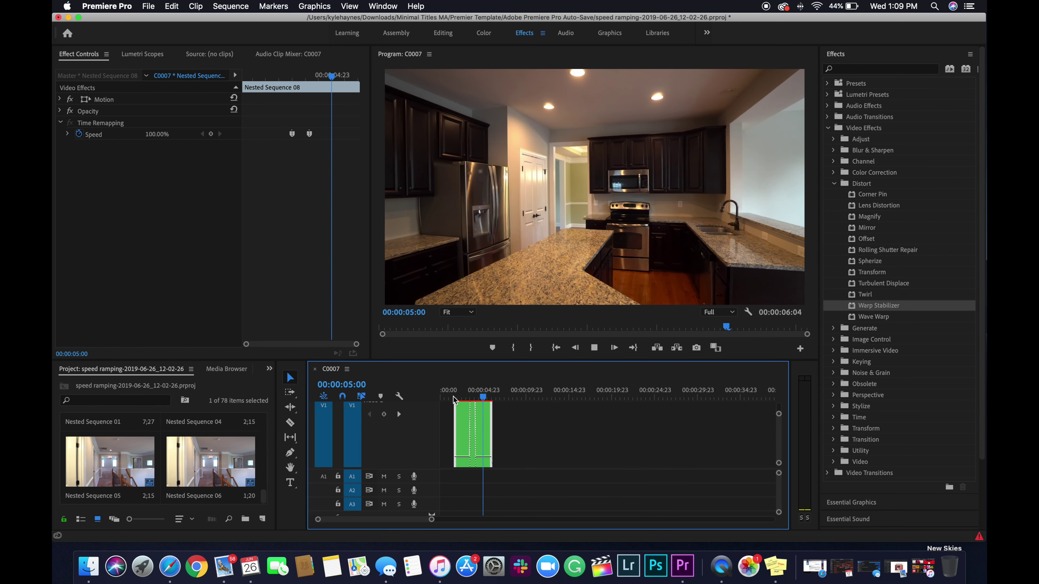
pyautogui.press('space')
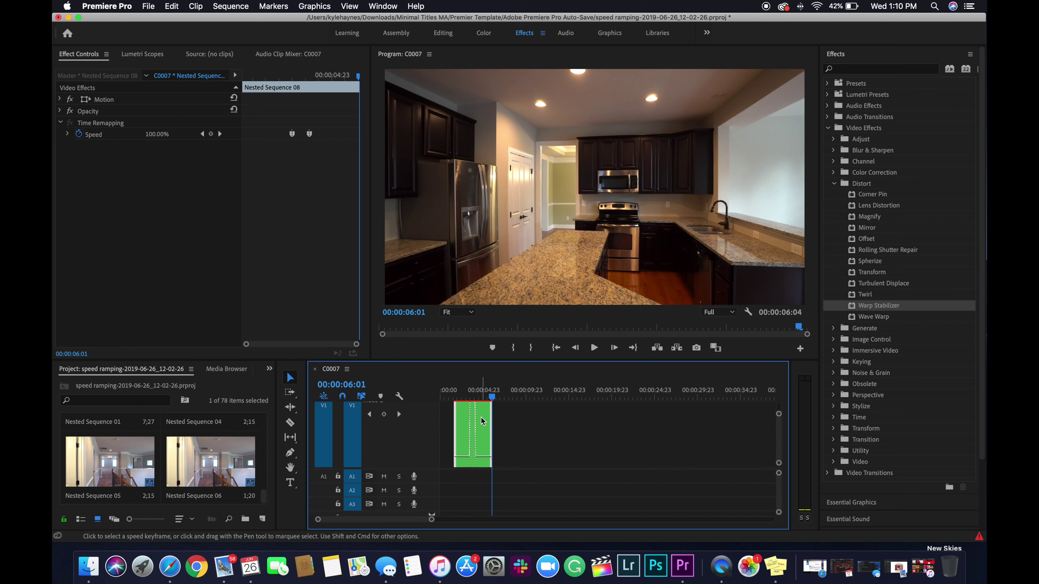
pyautogui.press('Delete')
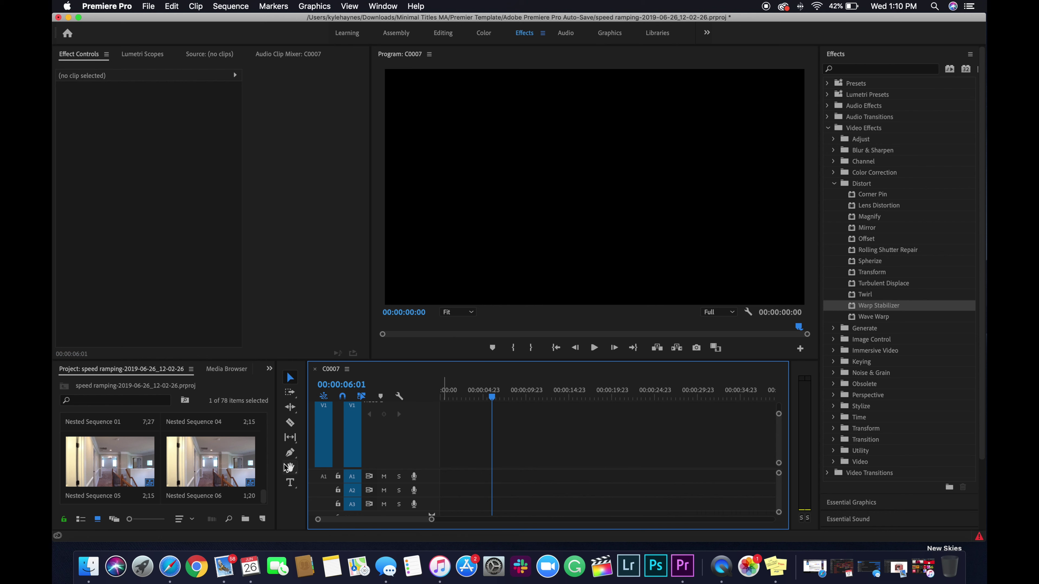
# Step: Drop C0007.MP4 from the Project bin onto V1, keeping the existing sequence settings
pyautogui.scroll(3, 220, 464)
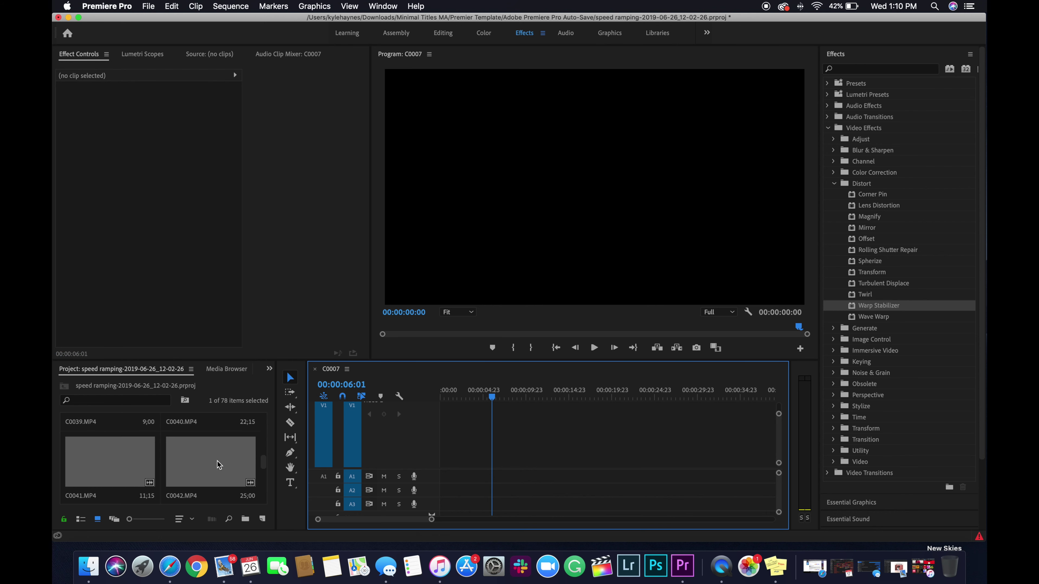
pyautogui.scroll(10, 219, 467)
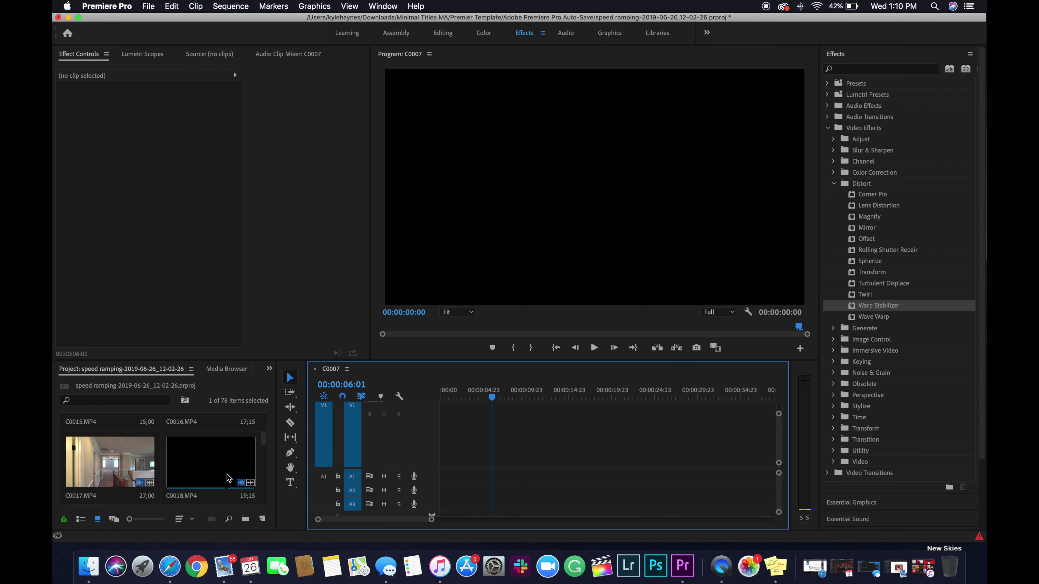
pyautogui.scroll(-2, 225, 466)
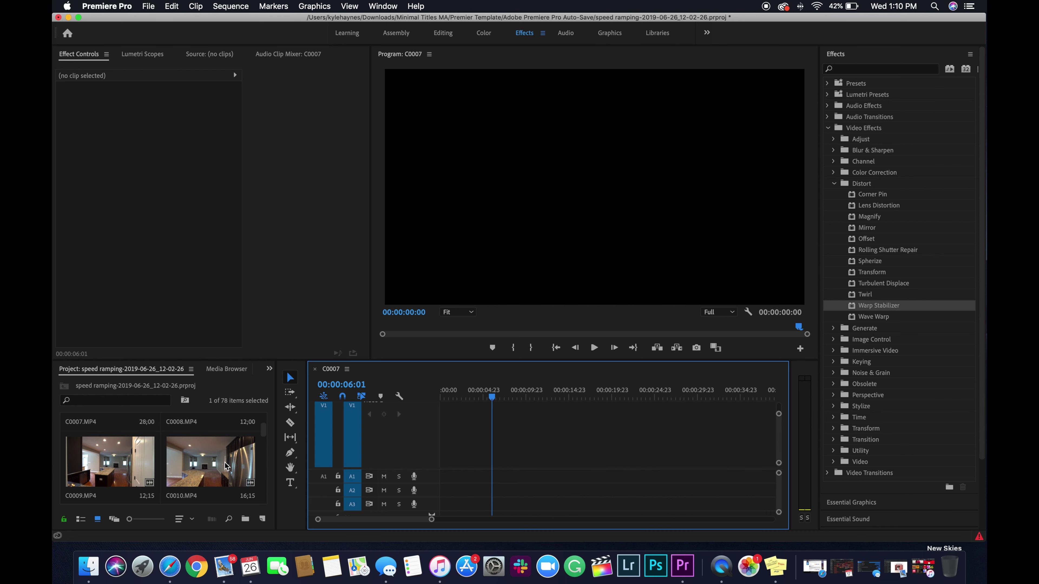
pyautogui.moveTo(95, 461); pyautogui.dragTo(445, 449)
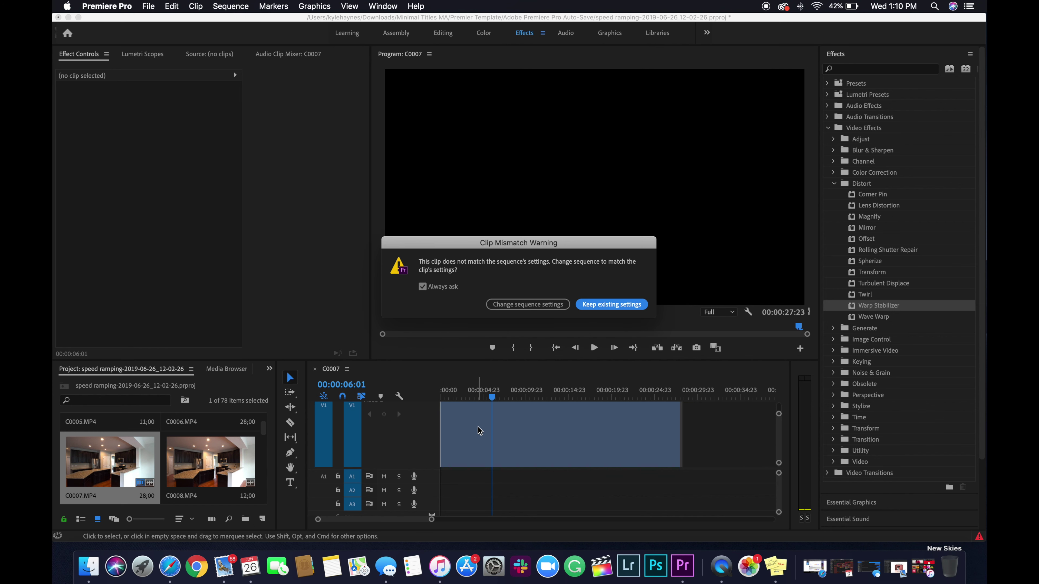
pyautogui.click(608, 306)
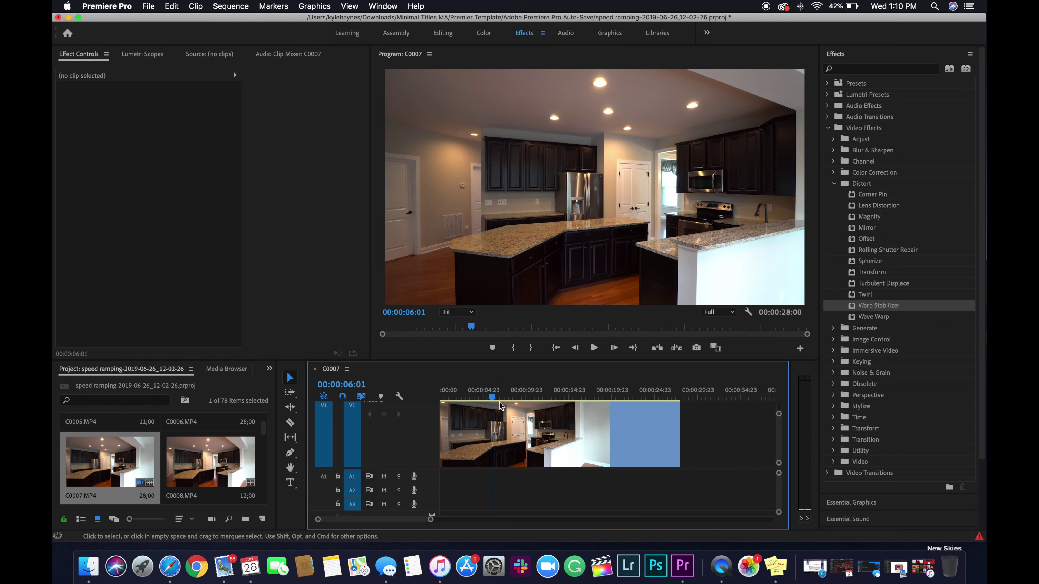
pyautogui.moveTo(492, 399); pyautogui.dragTo(571, 400)
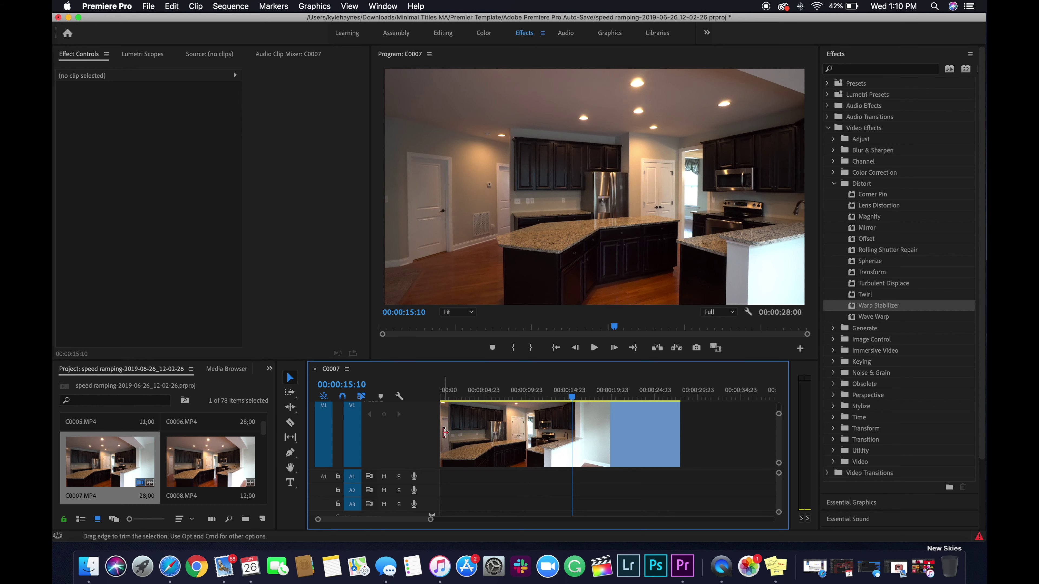
# Step: Trim the clip's opening to 00:00:15:10, move it to the sequence start, and play it
pyautogui.moveTo(445, 433)
pyautogui.mouseDown()
pyautogui.moveTo(573, 433)
pyautogui.moveTo(446, 434)
pyautogui.mouseUp()
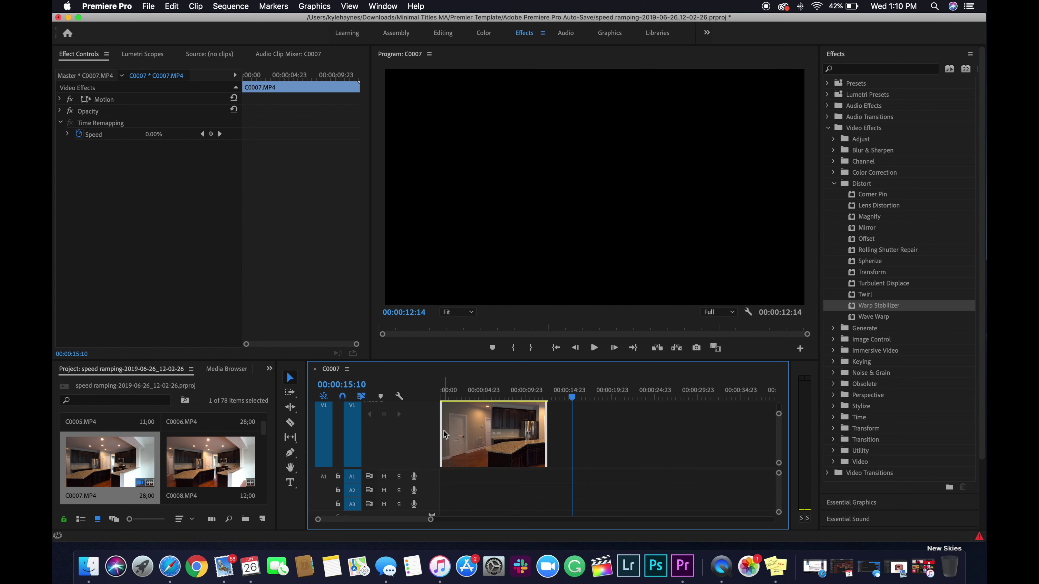
pyautogui.moveTo(572, 397); pyautogui.dragTo(440, 404)
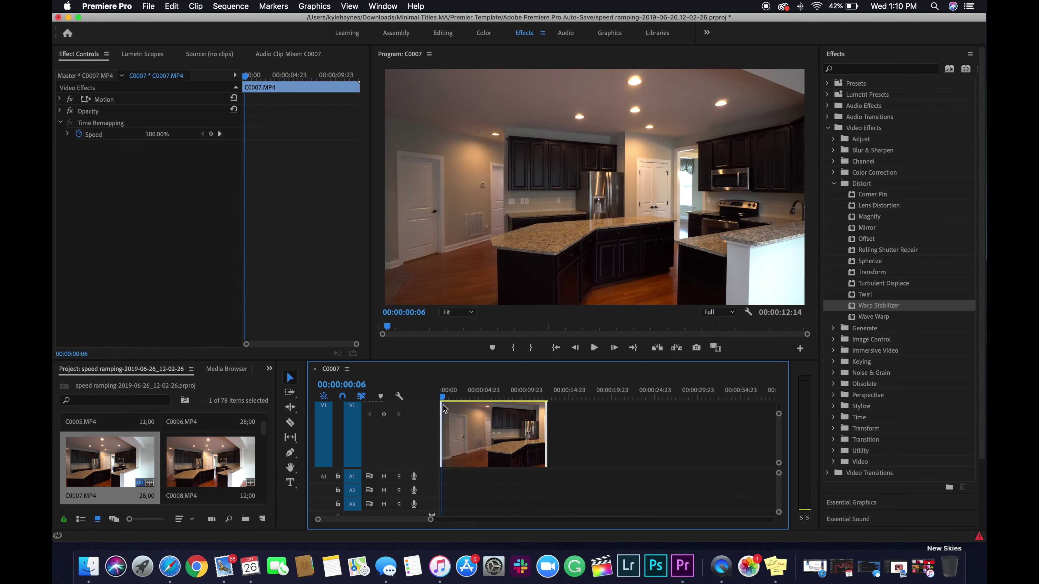
pyautogui.press('space')
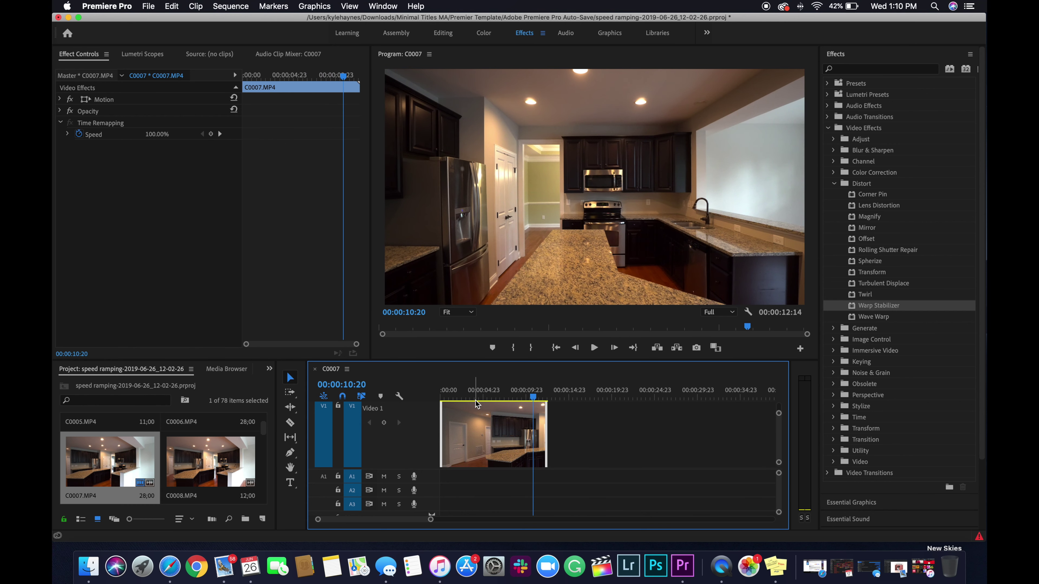
pyautogui.press('space')
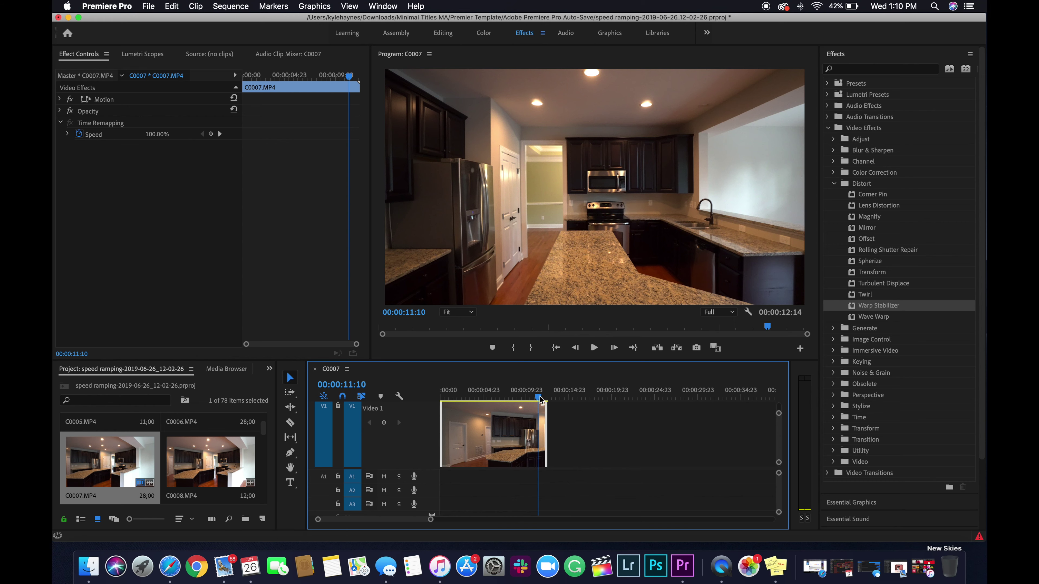
# Step: Shorten the clip's end so it runs 00:00:10:21, then review its opening frames
pyautogui.moveTo(548, 405); pyautogui.dragTo(532, 407)
pyautogui.click(452, 398)
pyautogui.moveTo(452, 398); pyautogui.dragTo(446, 398)
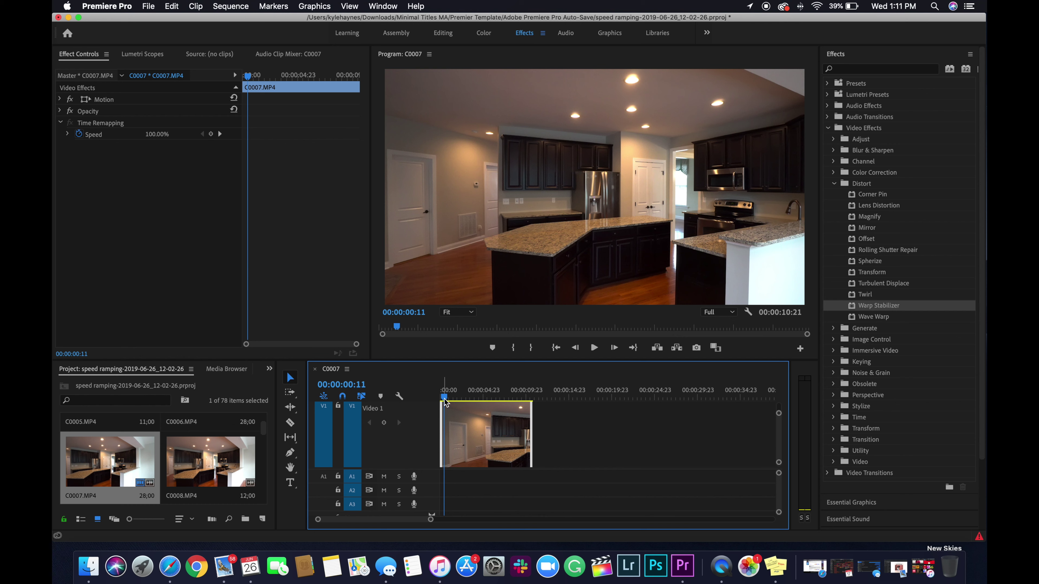
pyautogui.moveTo(445, 398)
pyautogui.mouseDown()
pyautogui.moveTo(533, 409)
pyautogui.moveTo(442, 411)
pyautogui.mouseUp()
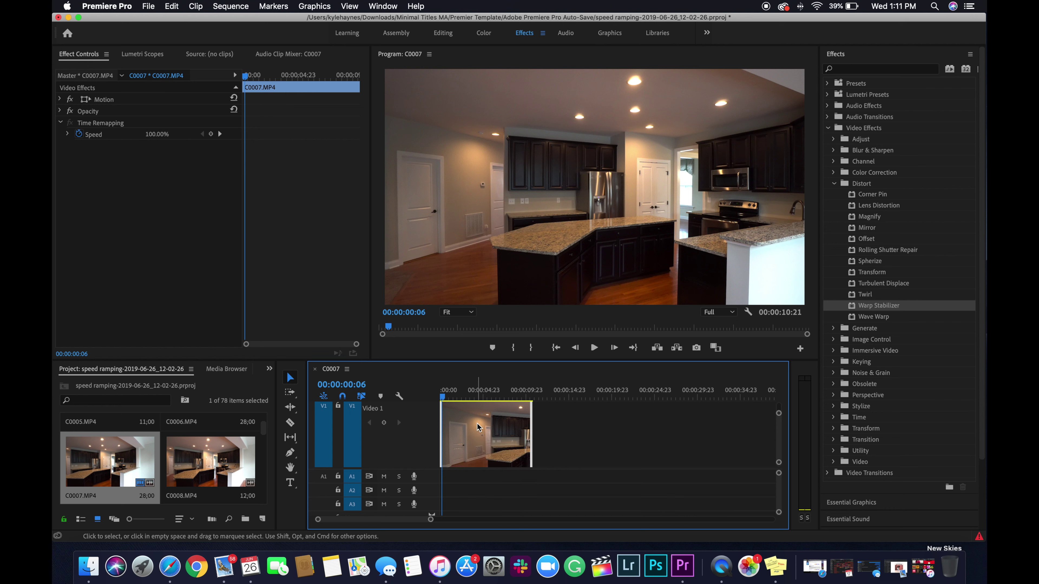
pyautogui.scroll(1, 477, 424)
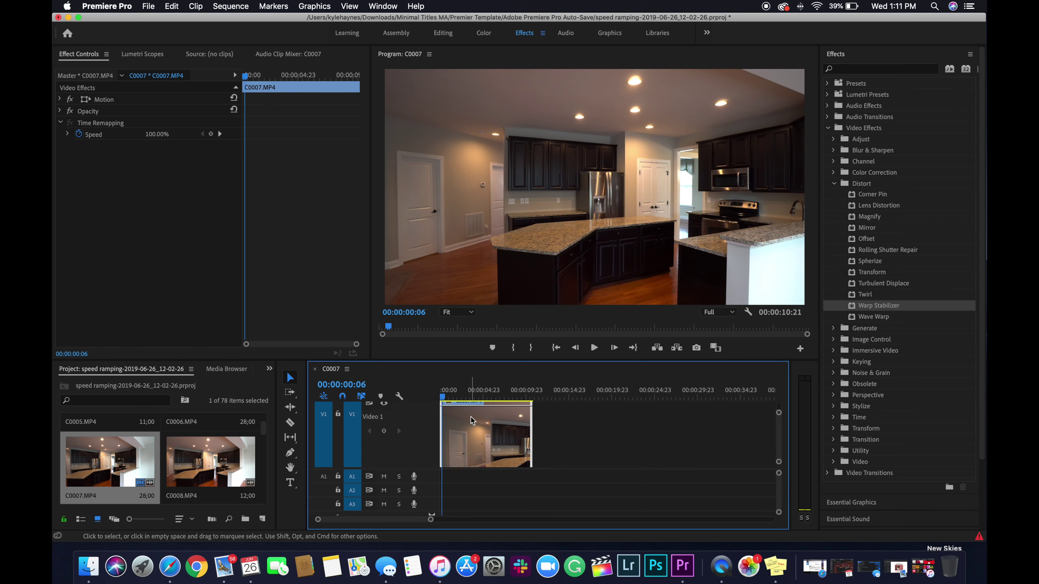
# Step: Change the kitchen clip's speed to 80% so it lasts 00:00:13:14, and preview it
pyautogui.rightClick(473, 423)
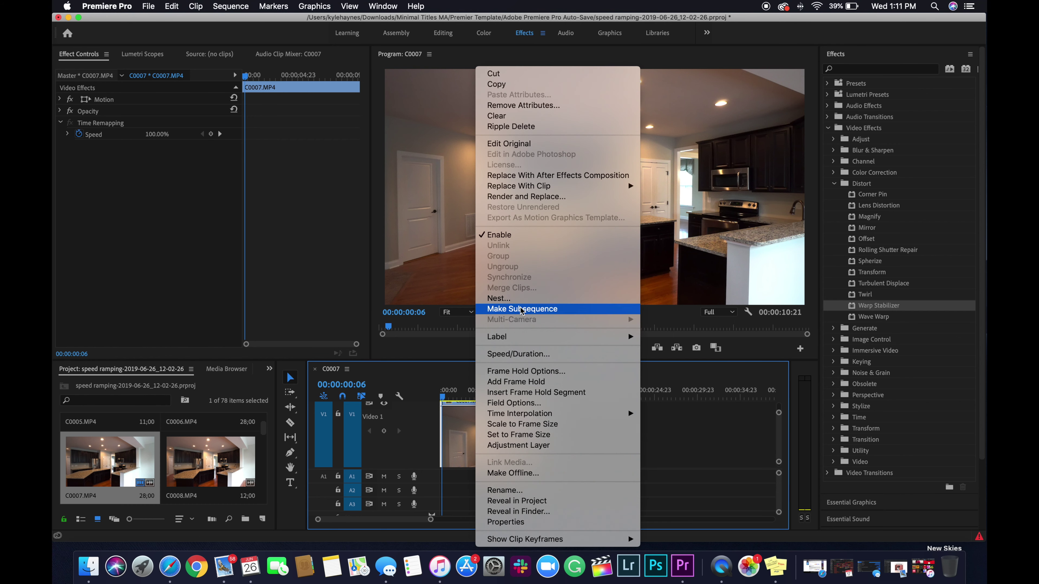
pyautogui.click(518, 356)
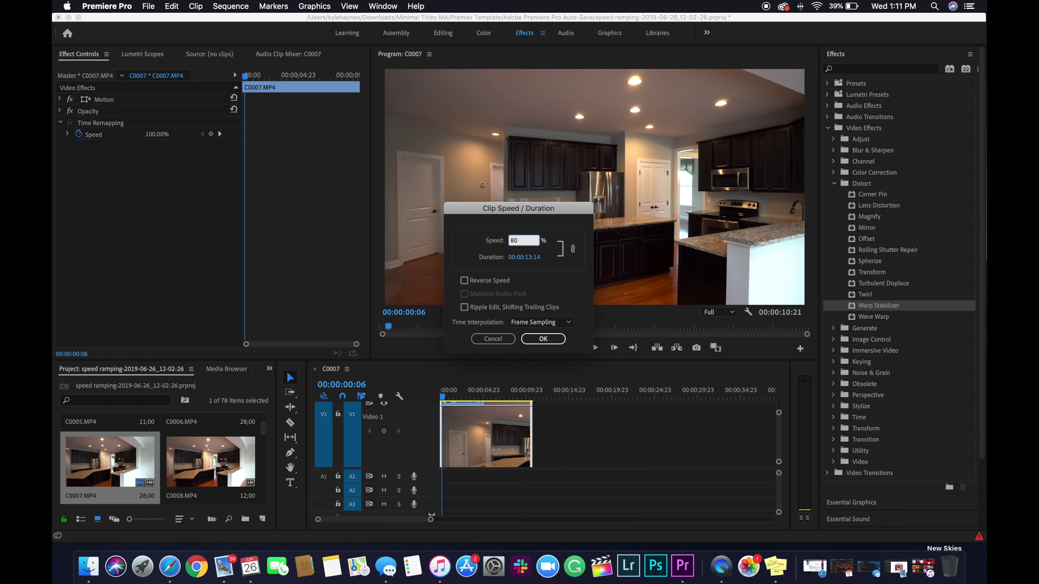
pyautogui.click(544, 338)
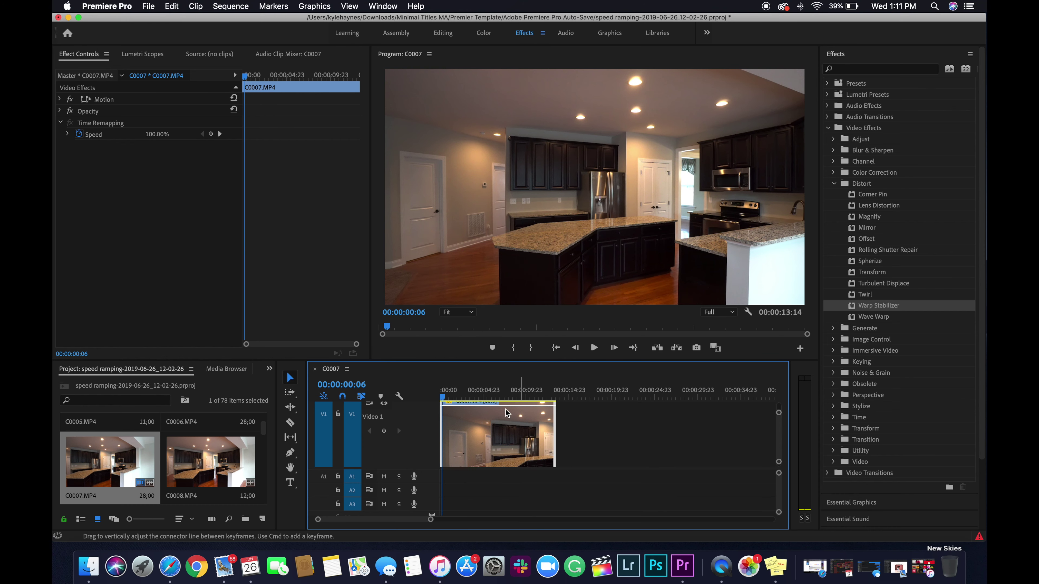
pyautogui.moveTo(443, 399)
pyautogui.mouseDown()
pyautogui.moveTo(555, 400)
pyautogui.moveTo(442, 400)
pyautogui.mouseUp()
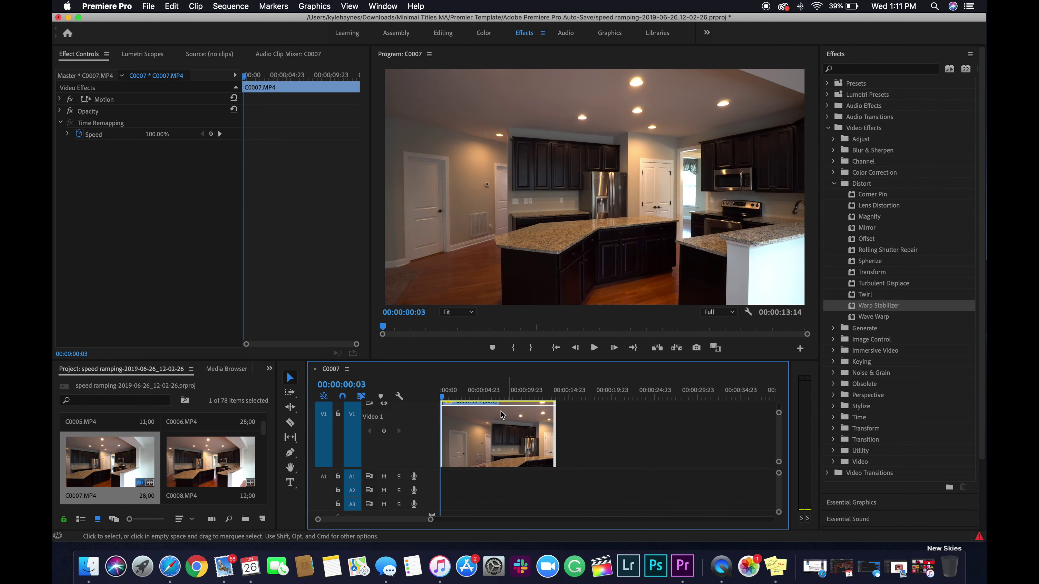
pyautogui.rightClick(480, 432)
# Step: Nest the clip as Nested Sequence 09 and apply Warp Stabilizer from the Distort effects
pyautogui.click(524, 306)
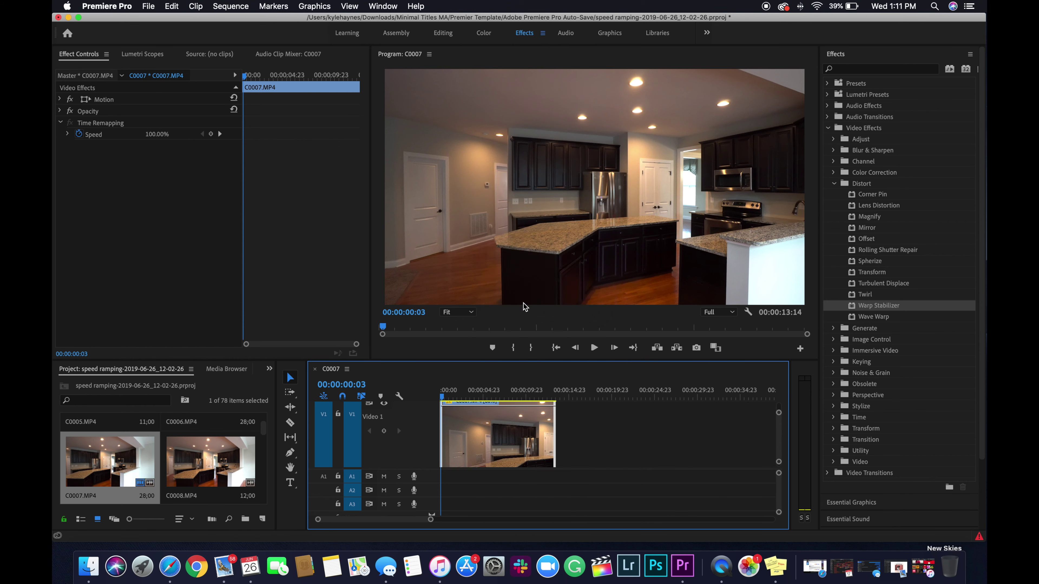
pyautogui.click(550, 294)
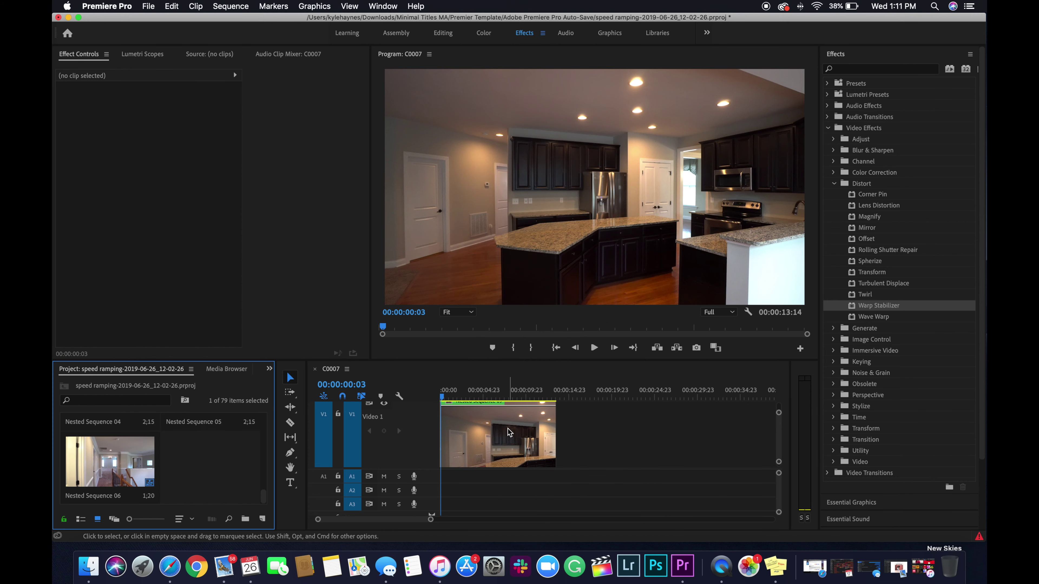
pyautogui.click(889, 307)
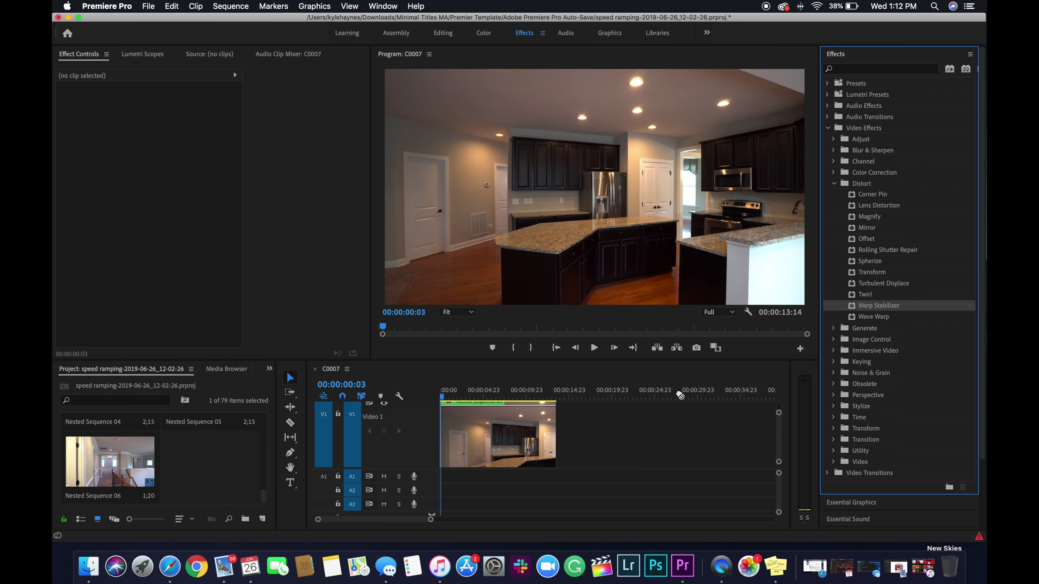
pyautogui.moveTo(680, 396); pyautogui.dragTo(501, 432)
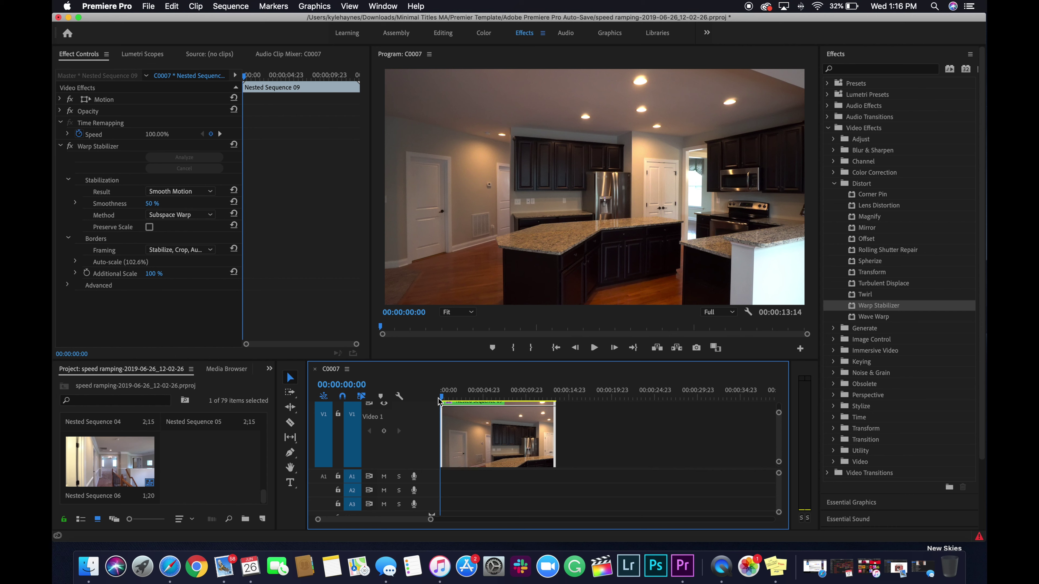
# Step: Play back the stabilized Nested Sequence 09 and slightly adjust its end point
pyautogui.press('space')
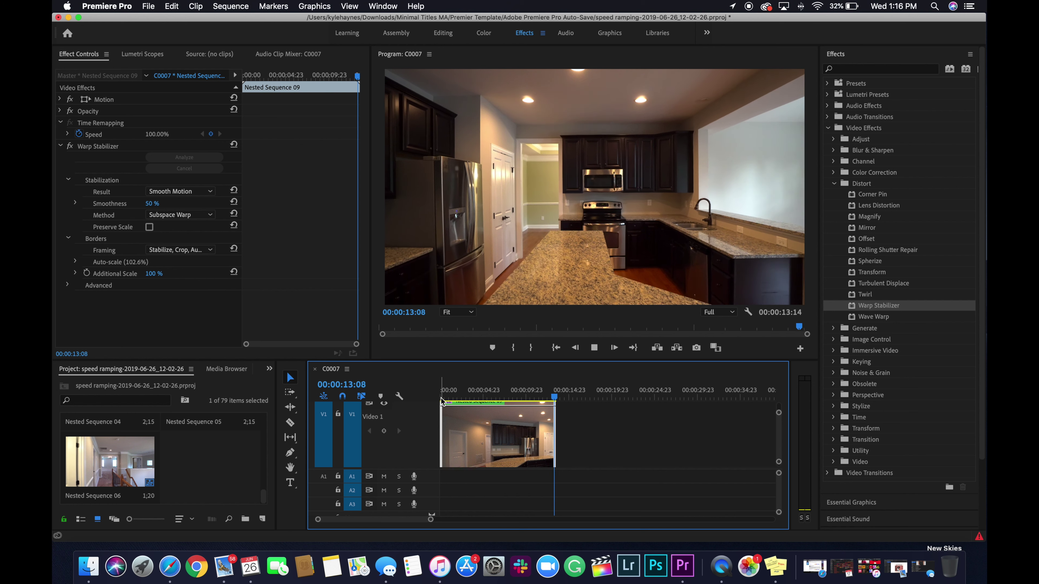
pyautogui.click(442, 401)
pyautogui.press('space')
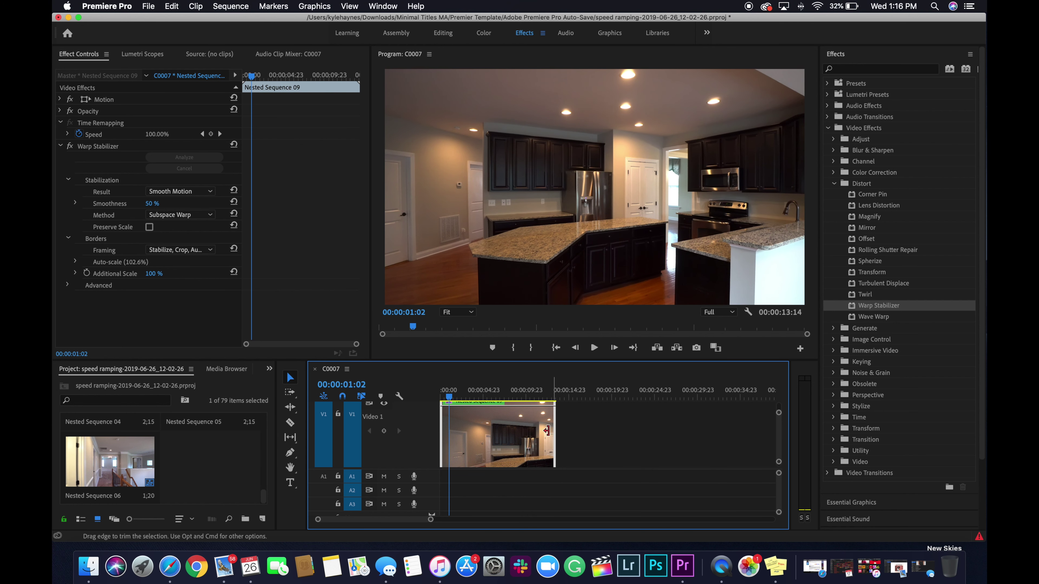
pyautogui.moveTo(549, 430); pyautogui.dragTo(555, 431)
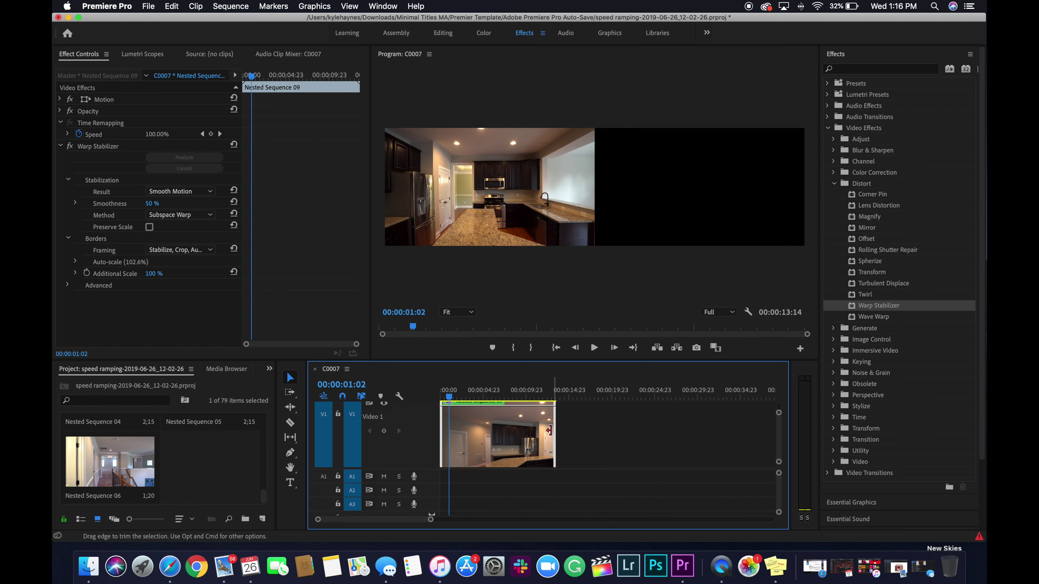
pyautogui.moveTo(451, 399)
pyautogui.mouseDown()
pyautogui.moveTo(439, 399)
pyautogui.moveTo(498, 400)
pyautogui.moveTo(441, 400)
pyautogui.mouseUp()
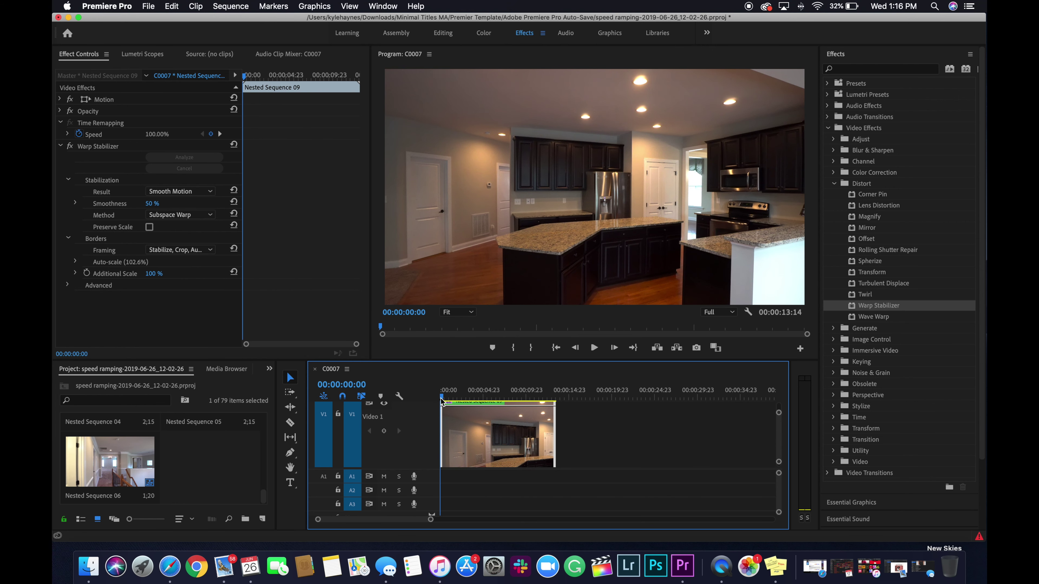
pyautogui.rightClick(471, 422)
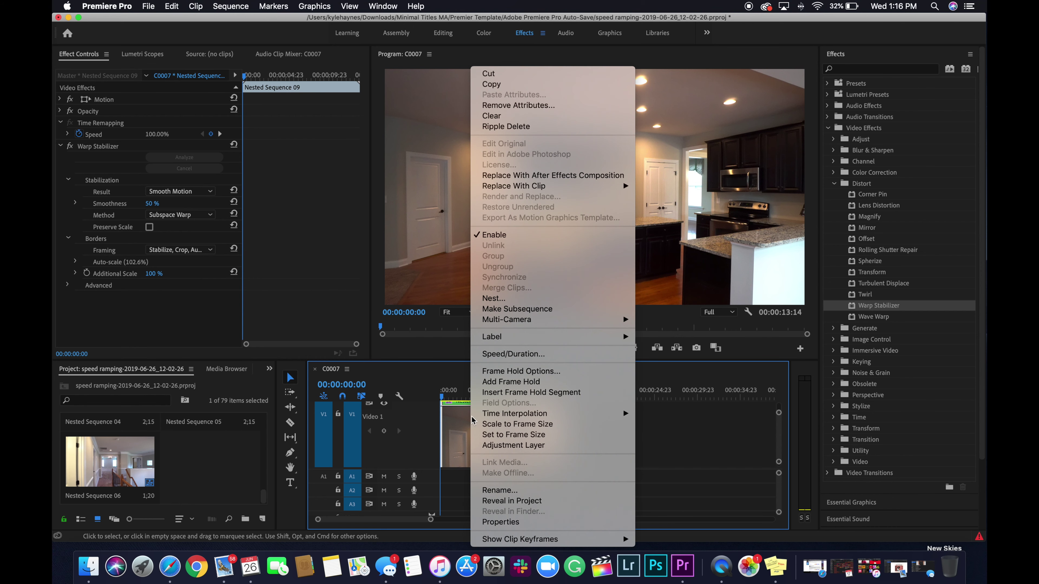
# Step: Show Nested Sequence 09's Time Remapping speed line and move to about 00:00:02:08
pyautogui.moveTo(509, 541)
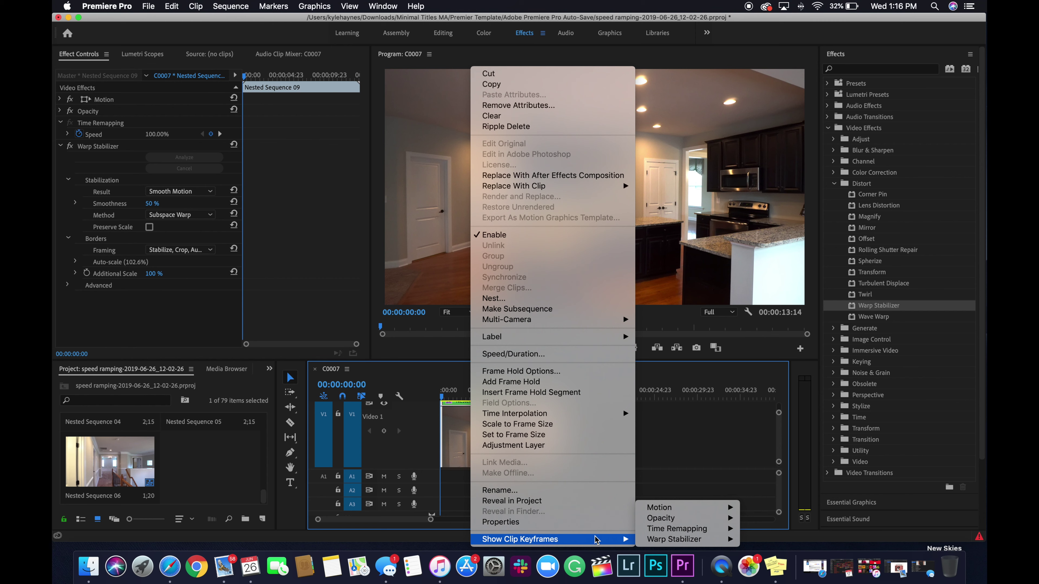
pyautogui.moveTo(664, 530)
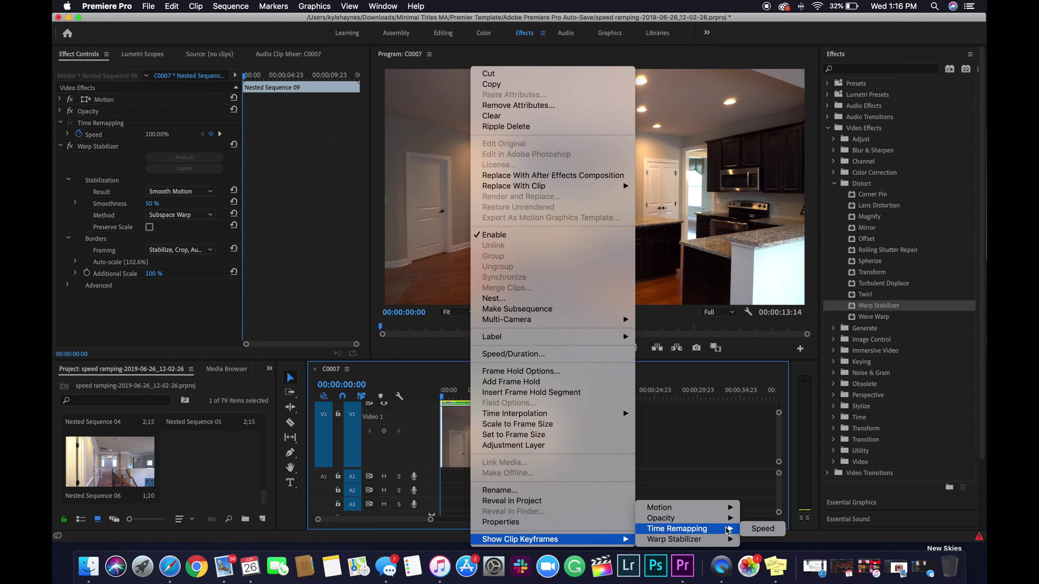
pyautogui.click(763, 530)
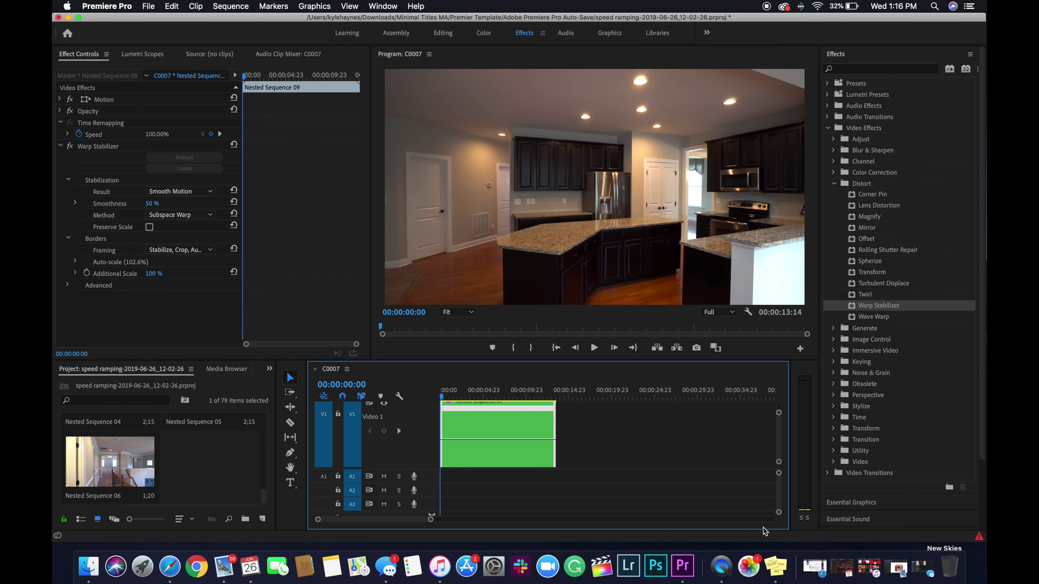
pyautogui.moveTo(440, 399); pyautogui.dragTo(475, 404)
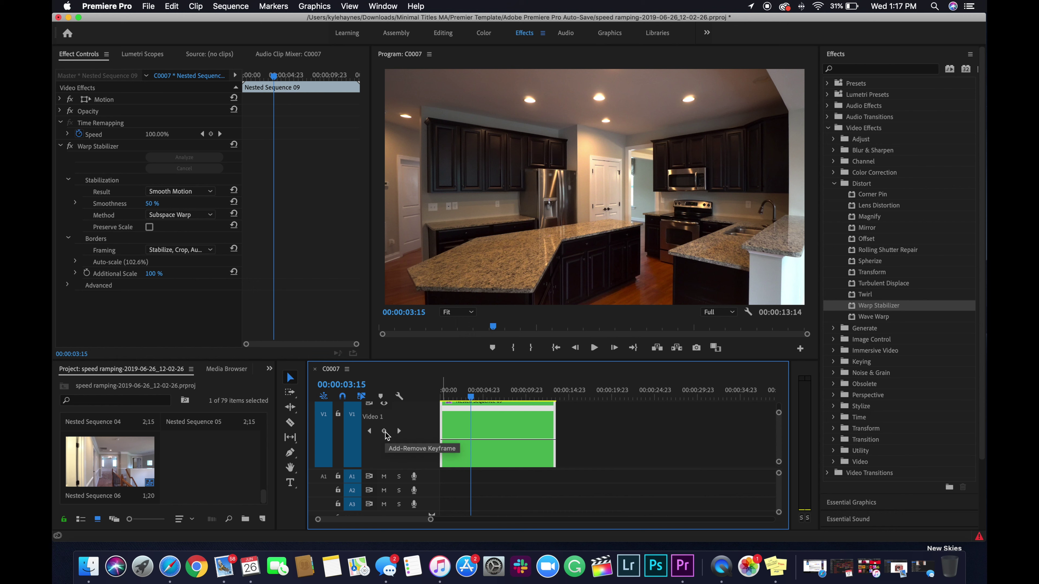
# Step: Add a Time Remapping speed keyframe to Nested Sequence 09 at about 00:00:03:14
pyautogui.scroll(1, 386, 436)
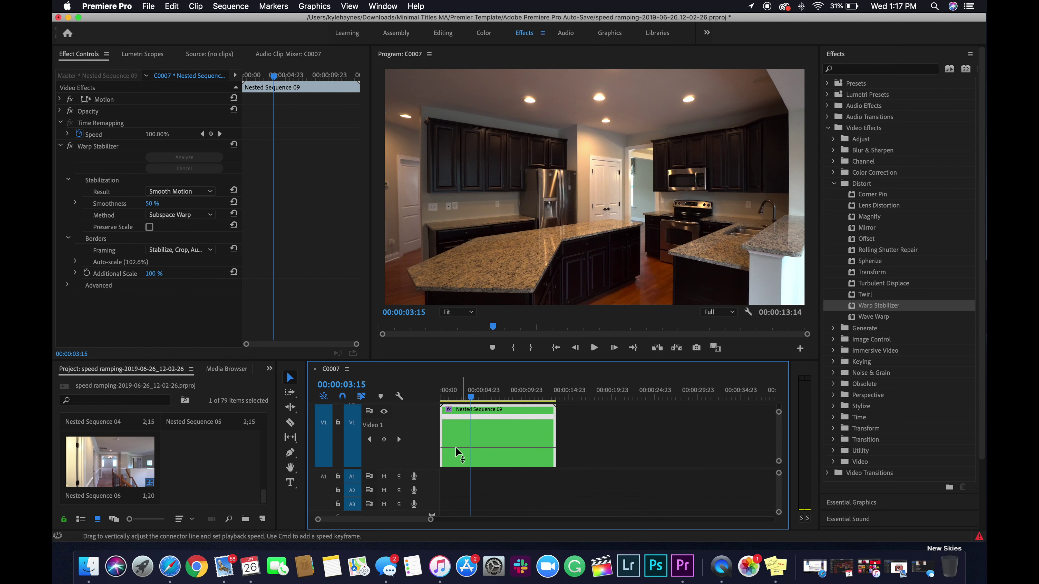
pyautogui.scroll(-2, 439, 448)
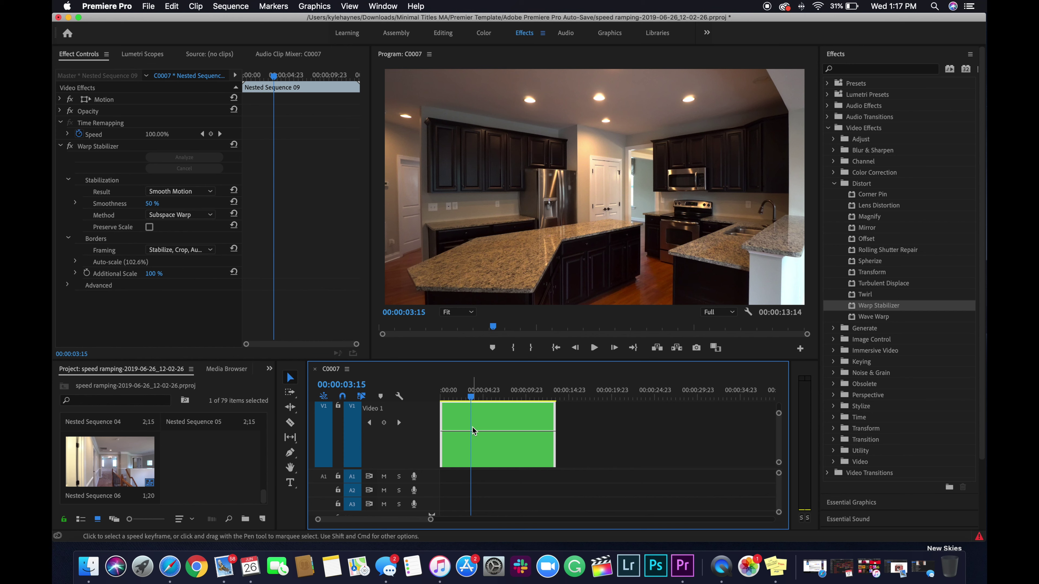
pyautogui.moveTo(472, 400); pyautogui.dragTo(470, 403)
pyautogui.press('super+minus')
pyautogui.press('super+equal')
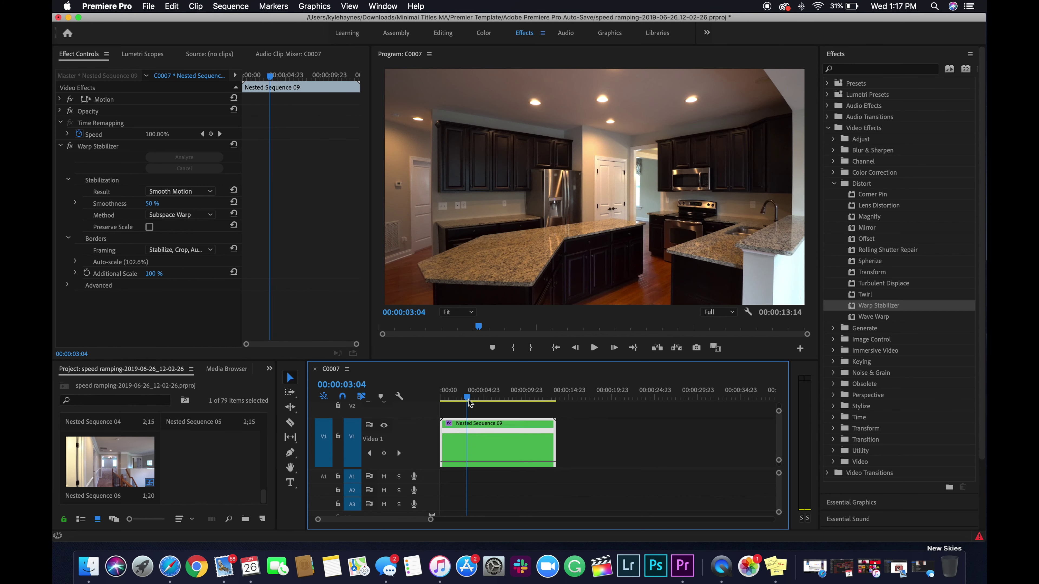
pyautogui.moveTo(469, 402); pyautogui.dragTo(470, 403)
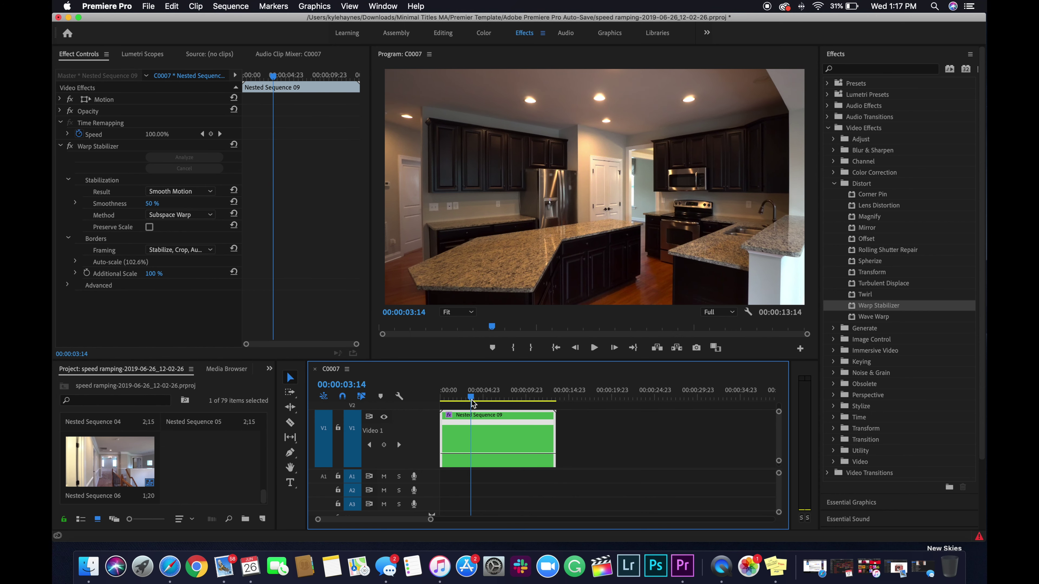
pyautogui.click(384, 445)
pyautogui.click(489, 396)
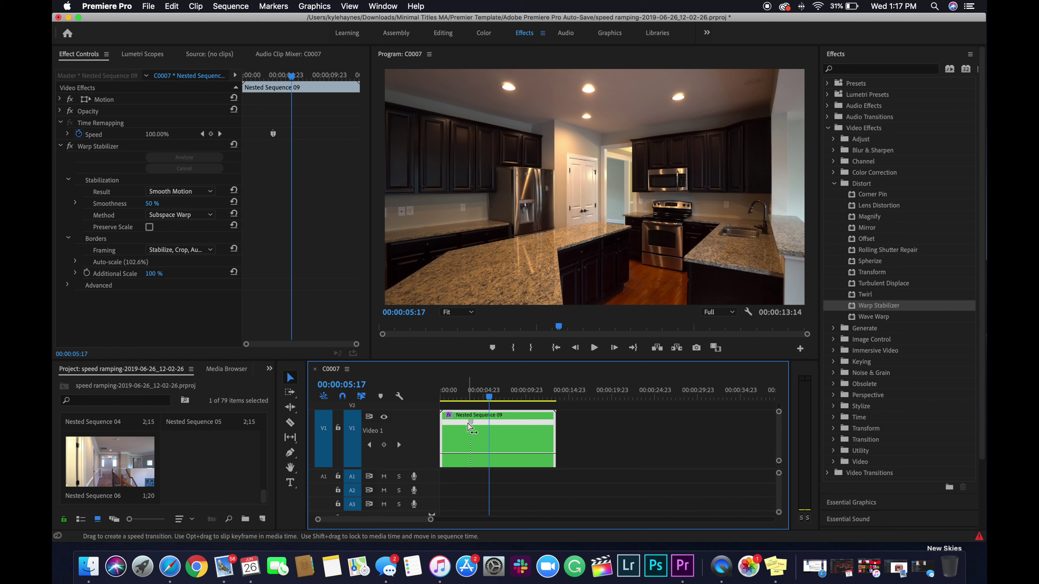
pyautogui.moveTo(491, 400); pyautogui.dragTo(532, 402)
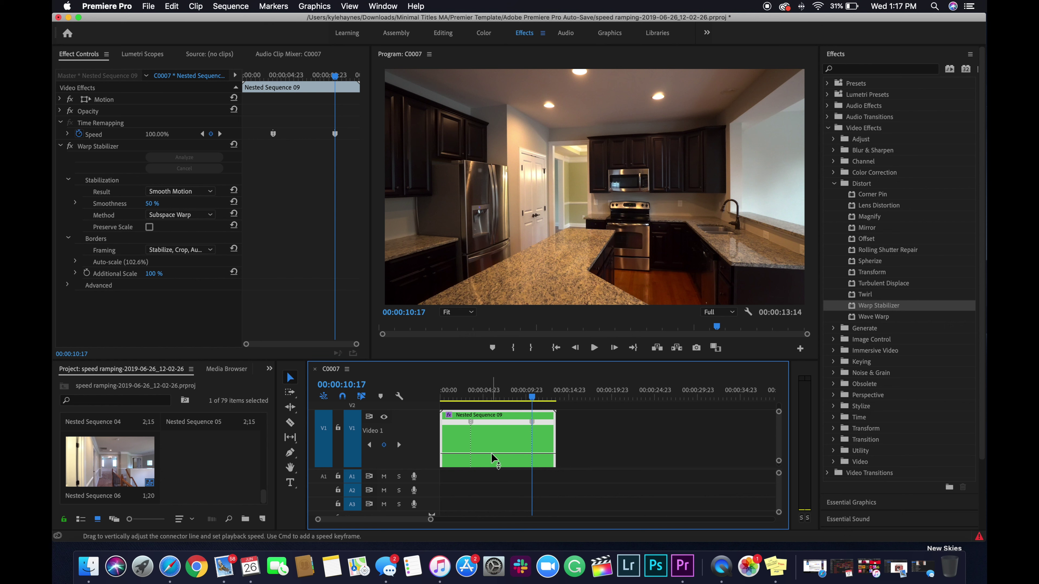
pyautogui.moveTo(493, 455); pyautogui.dragTo(493, 415)
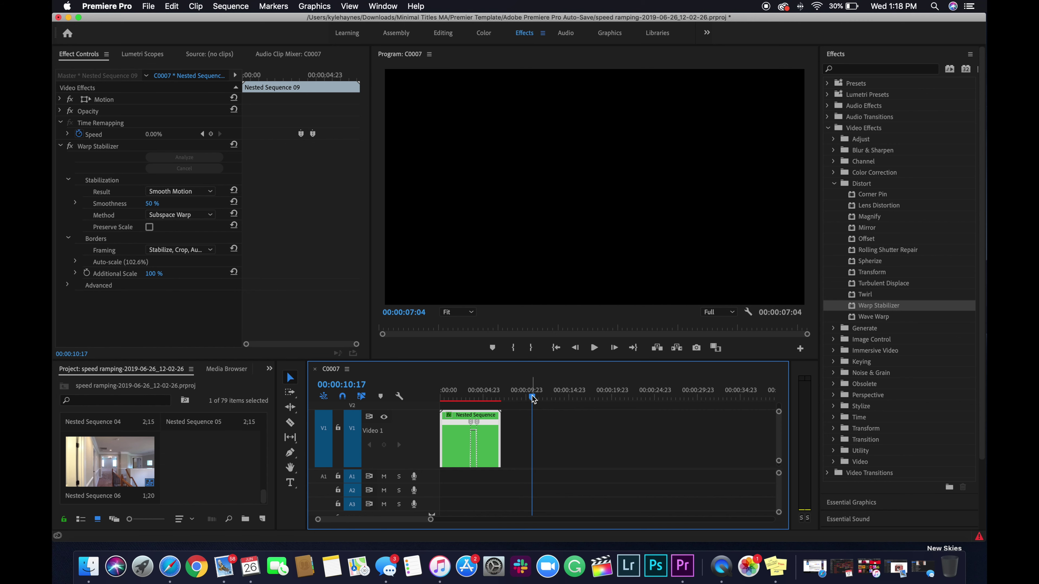
pyautogui.moveTo(533, 397); pyautogui.dragTo(396, 441)
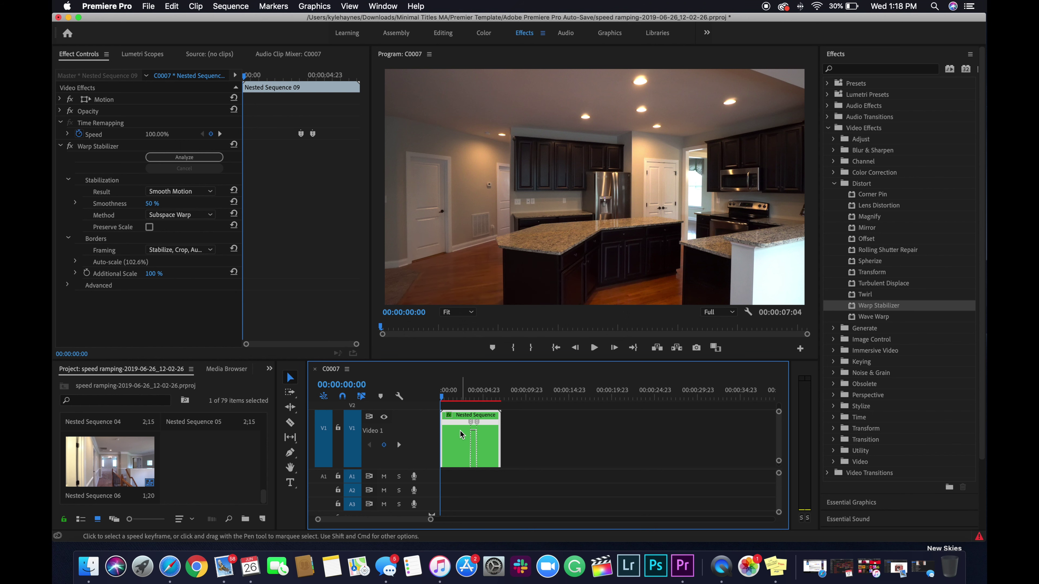
pyautogui.press('super+z')
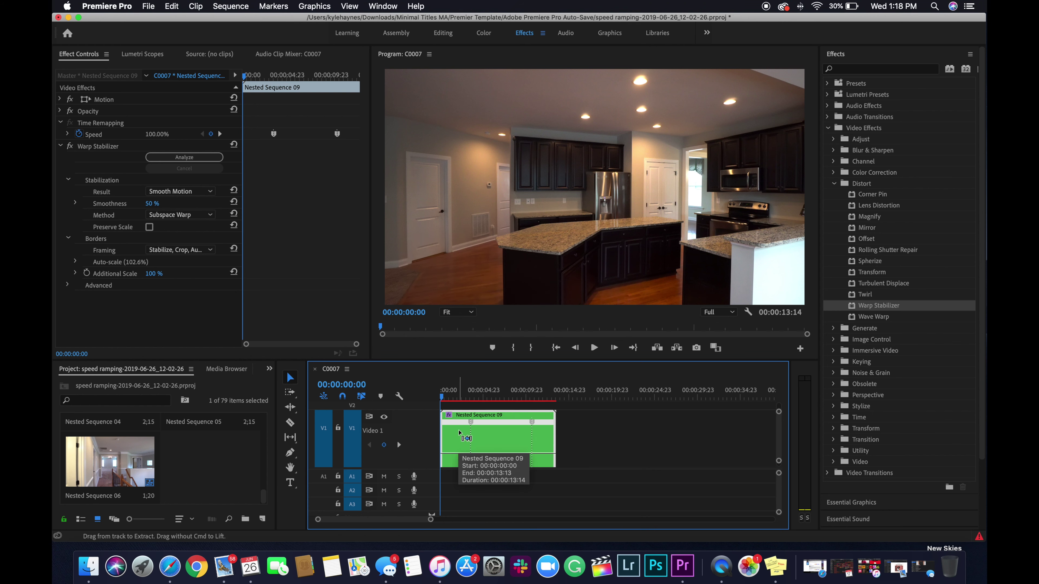
pyautogui.press('super+z')
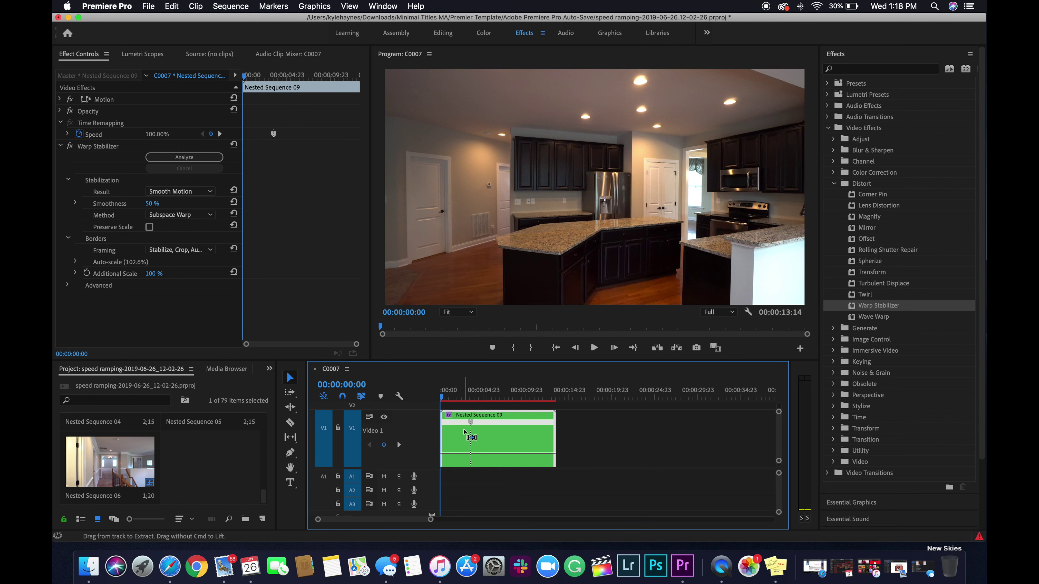
# Step: Undo the remaining speed keyframe and nest the clip again as Nested Sequence 10
pyautogui.press('super+z')
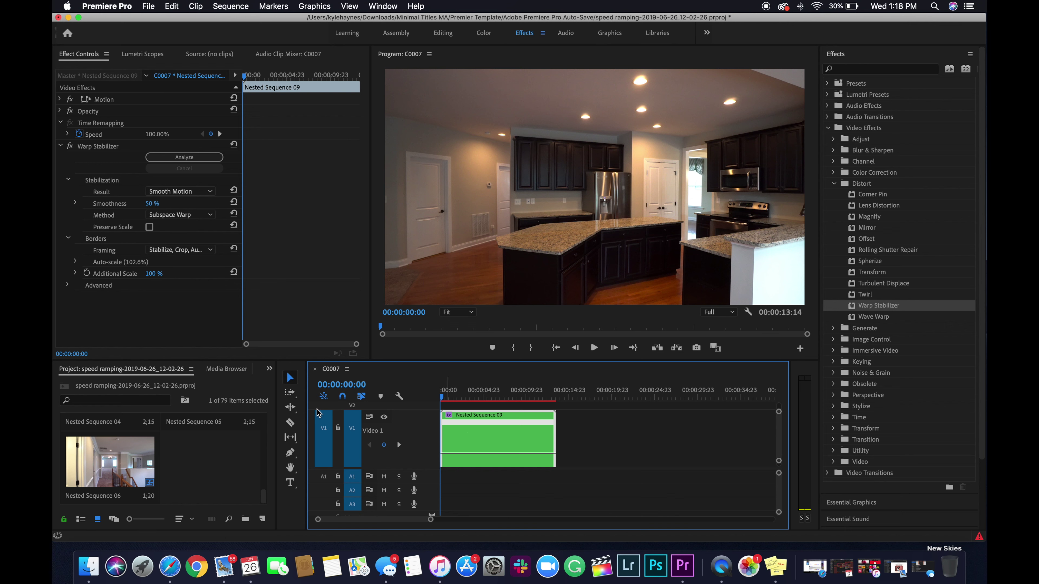
pyautogui.click(293, 375)
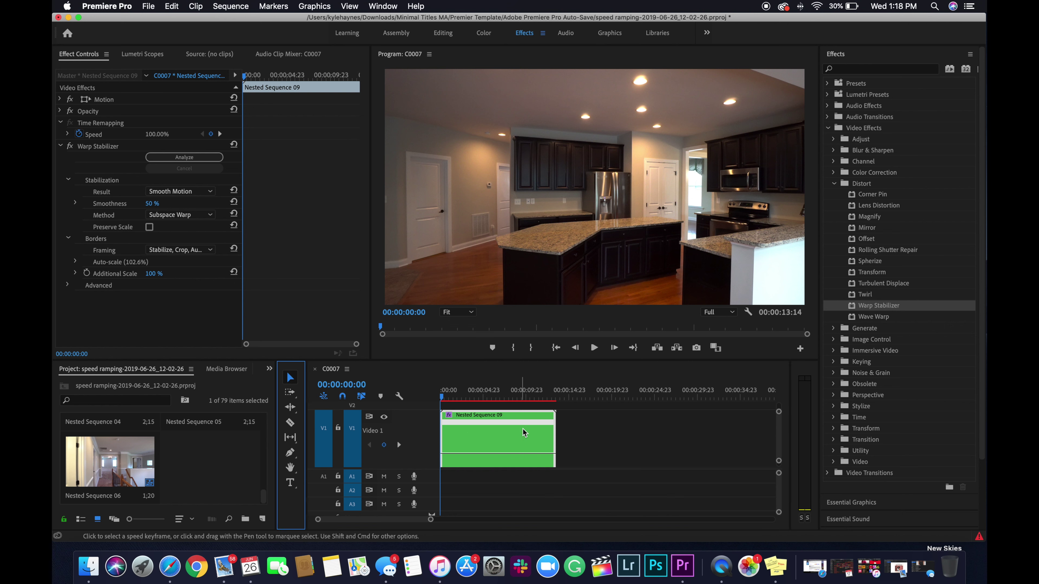
pyautogui.rightClick(503, 430)
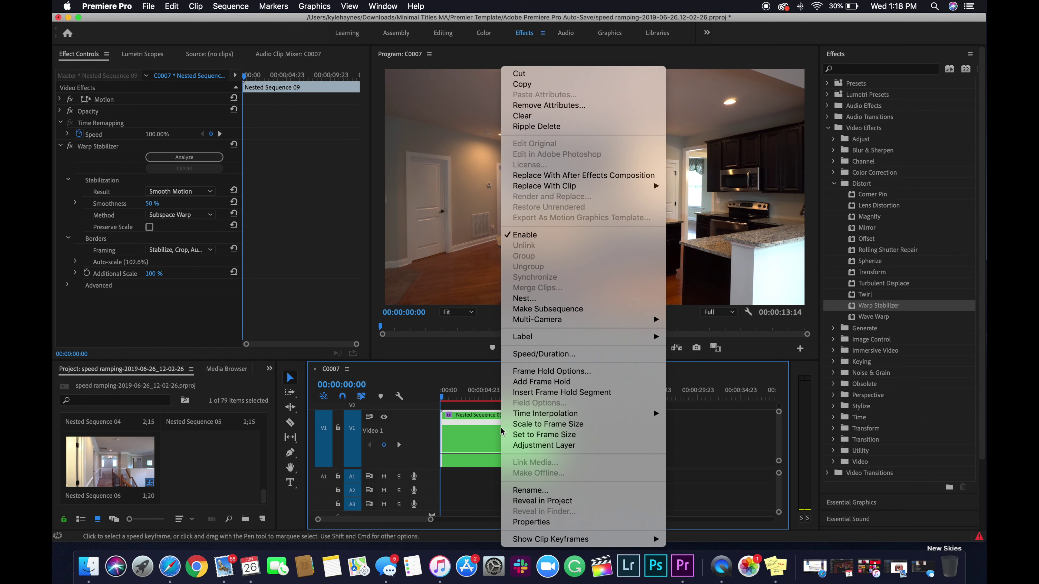
pyautogui.click(563, 300)
pyautogui.click(543, 293)
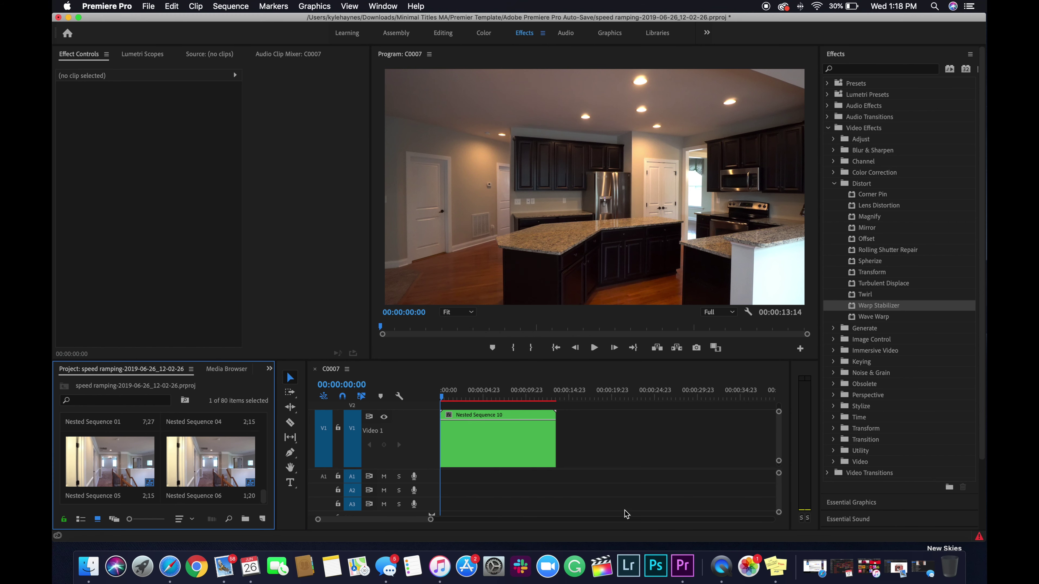
# Step: Show Nested Sequence 10's Time Remapping speed line and move to about 00:00:01:23
pyautogui.rightClick(465, 445)
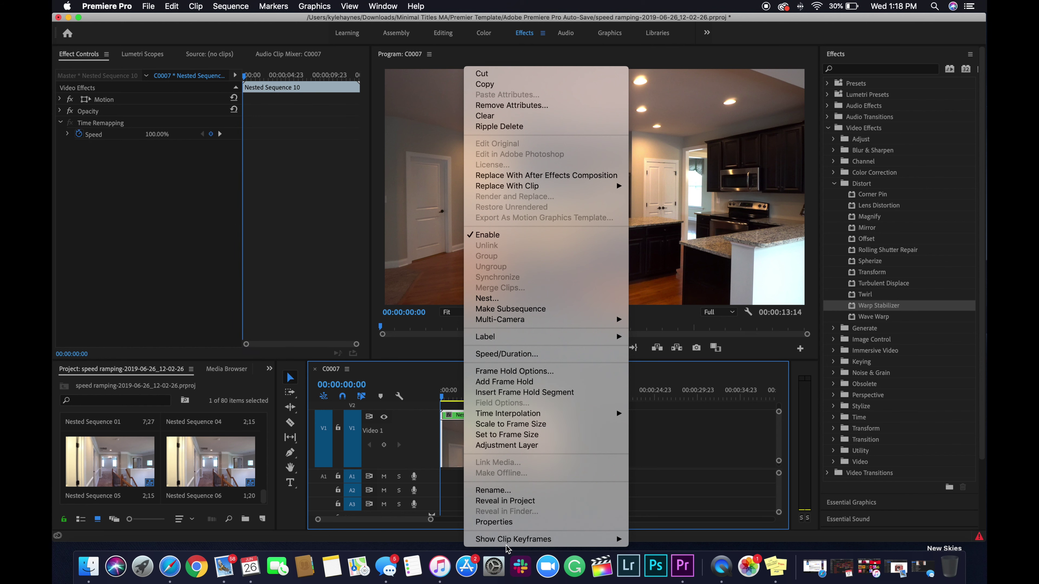
pyautogui.moveTo(507, 541)
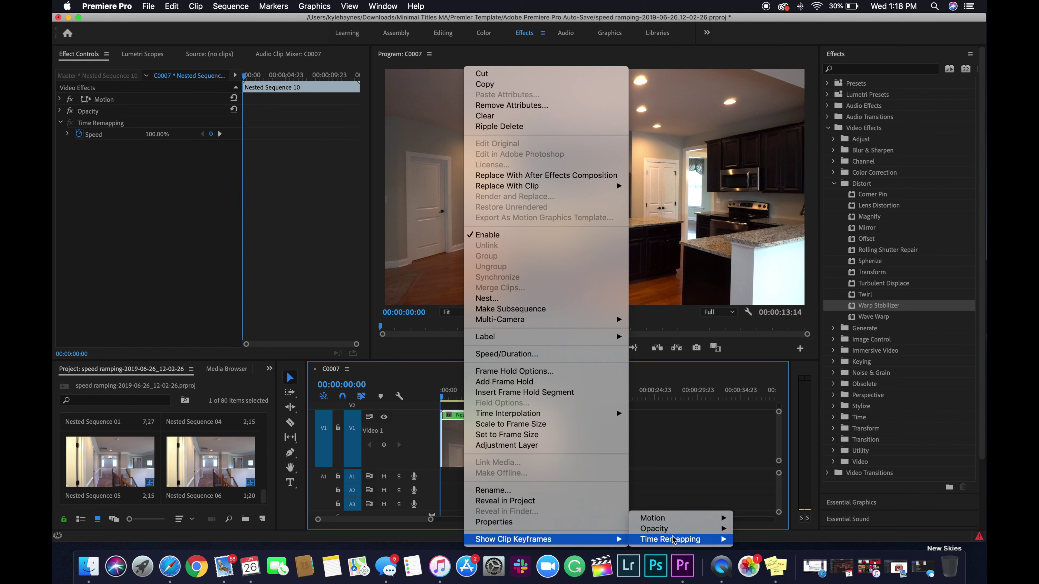
pyautogui.moveTo(674, 540)
pyautogui.click(756, 539)
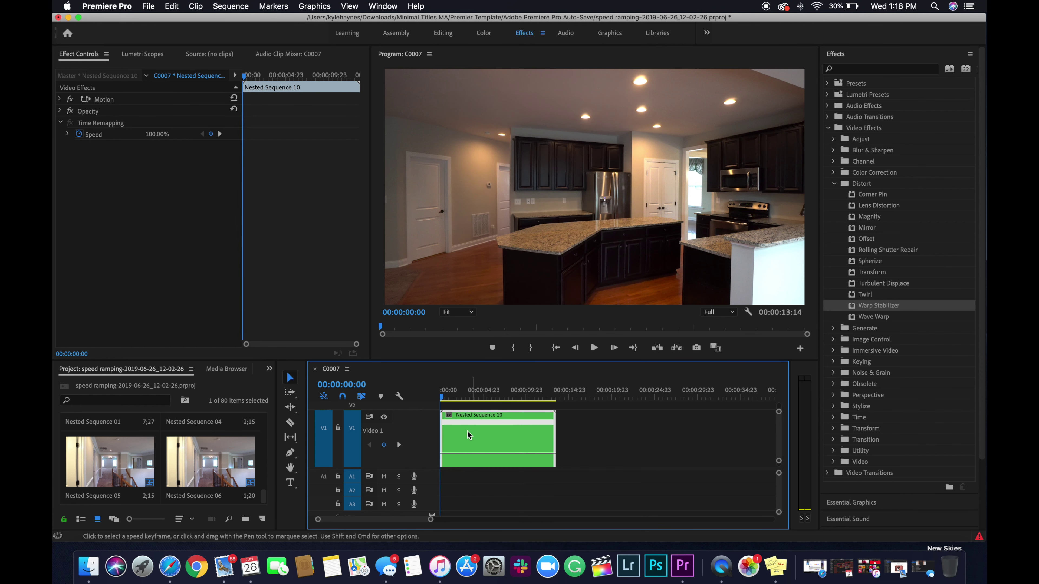
pyautogui.click(444, 398)
pyautogui.moveTo(444, 398); pyautogui.dragTo(464, 402)
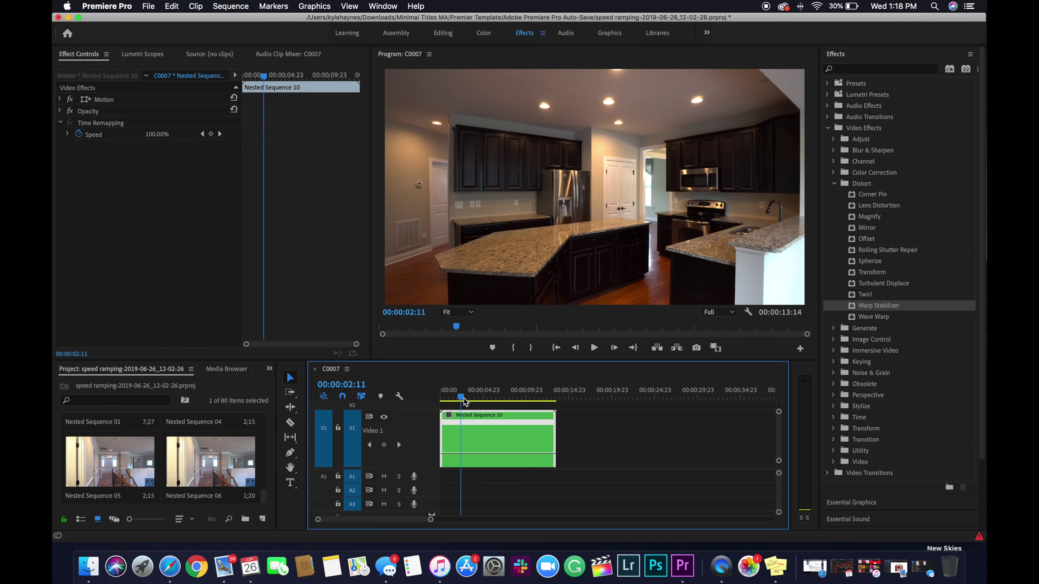
# Step: Add speed keyframes near 00:00:02:11 and 00:00:11:00, raising the section between to 318%
pyautogui.click(384, 445)
pyautogui.moveTo(461, 398); pyautogui.dragTo(534, 400)
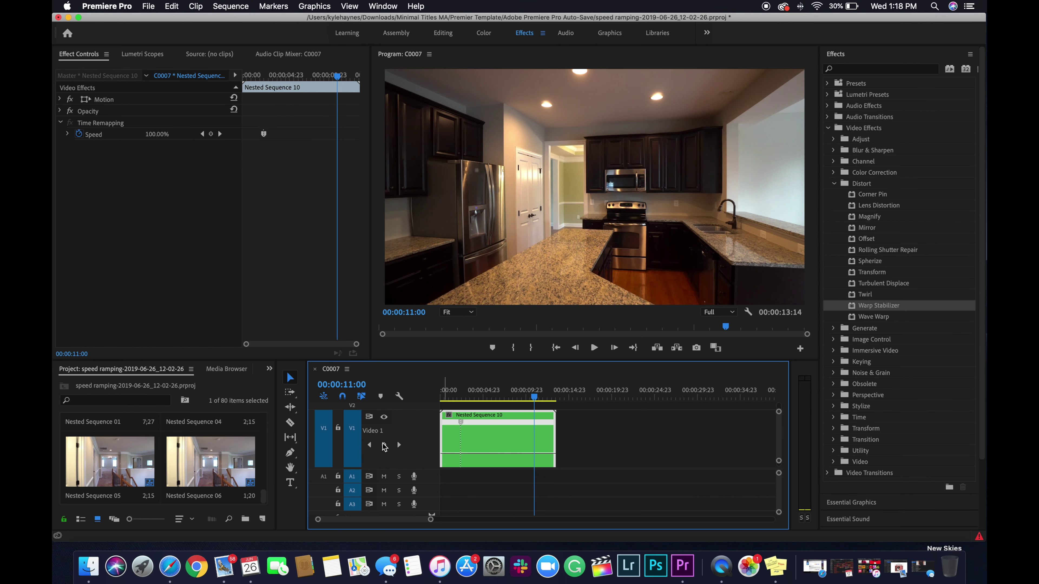
pyautogui.click(385, 445)
pyautogui.moveTo(533, 399)
pyautogui.mouseDown()
pyautogui.moveTo(456, 399)
pyautogui.moveTo(534, 408)
pyautogui.mouseUp()
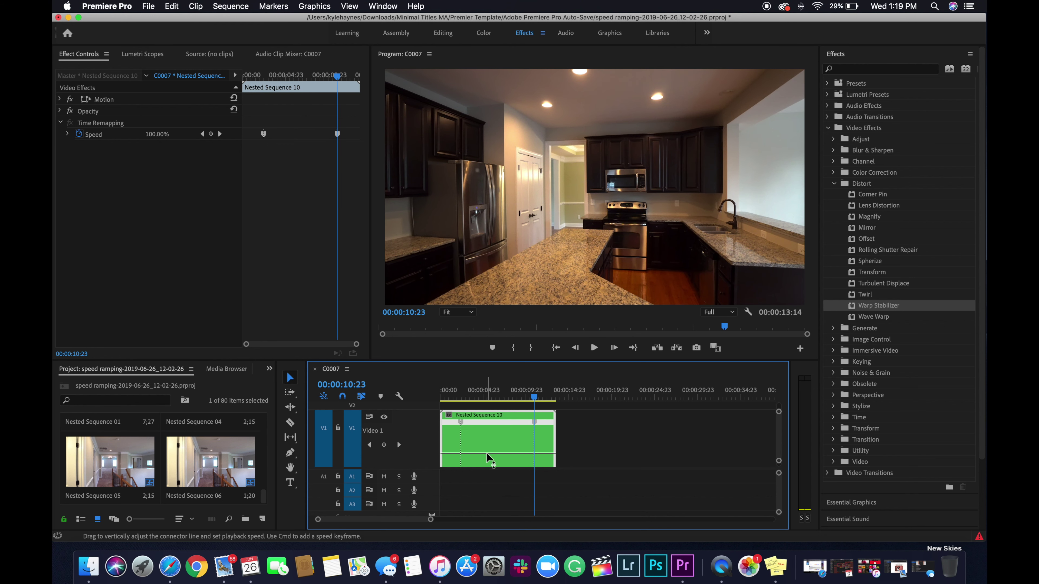
pyautogui.moveTo(486, 454); pyautogui.dragTo(486, 411)
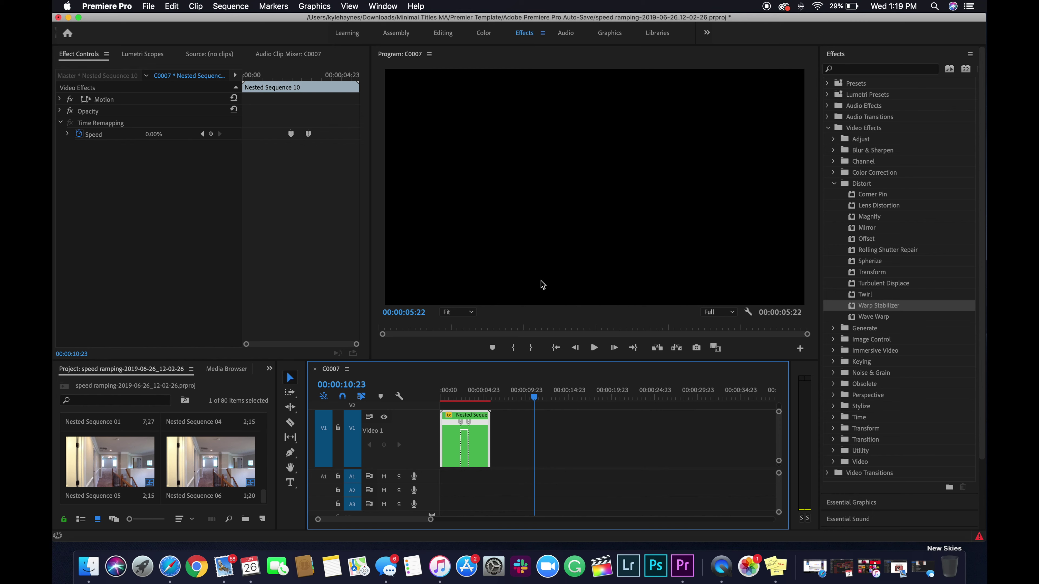
pyautogui.click(441, 399)
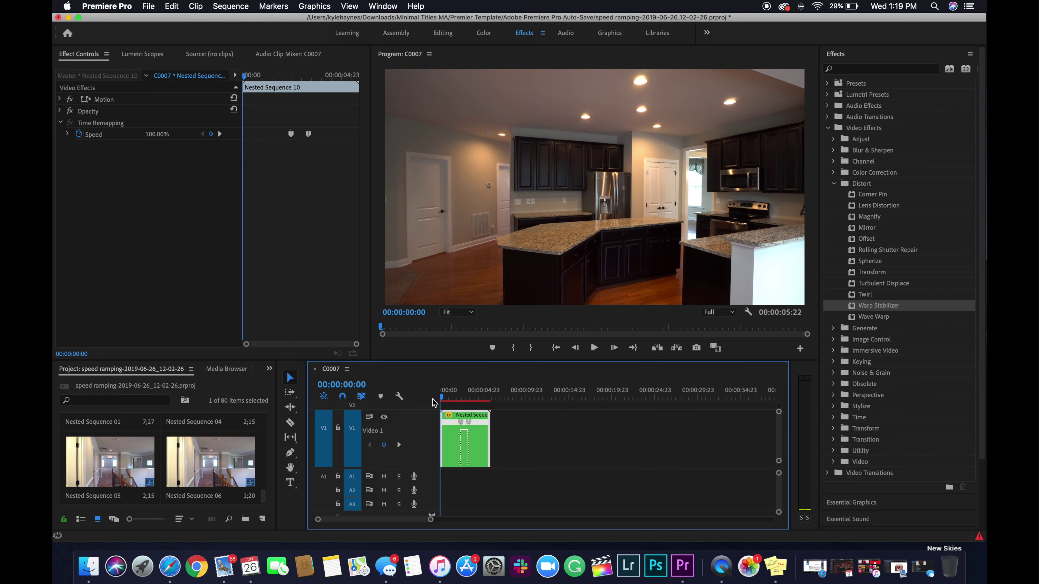
pyautogui.press('space')
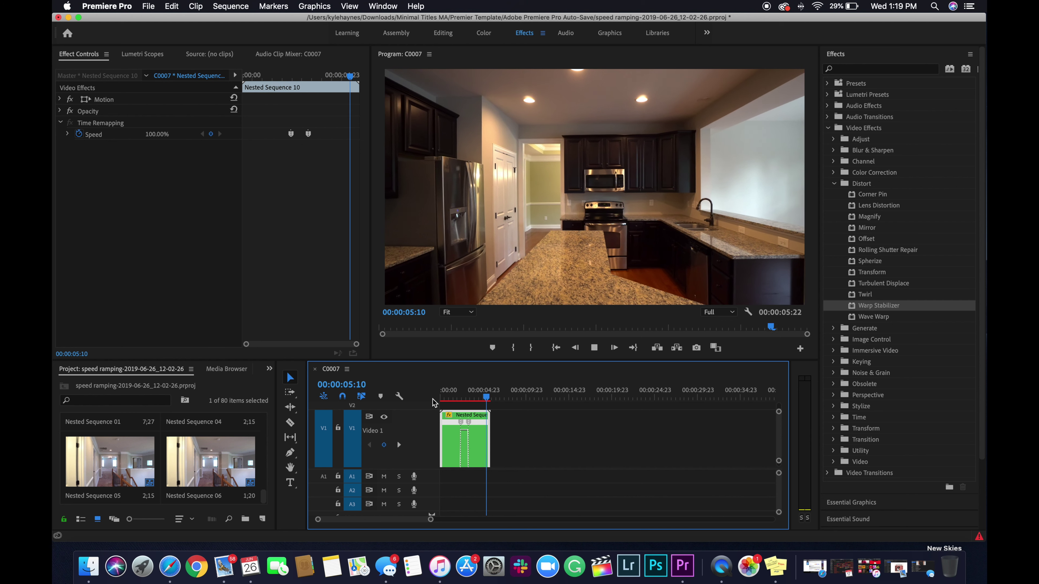
pyautogui.press('space')
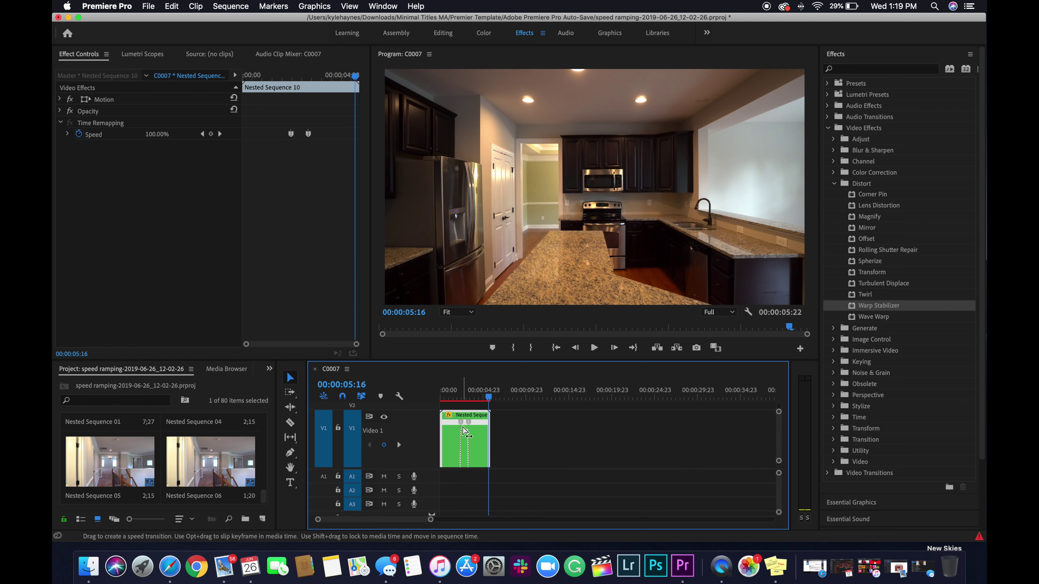
pyautogui.click(448, 399)
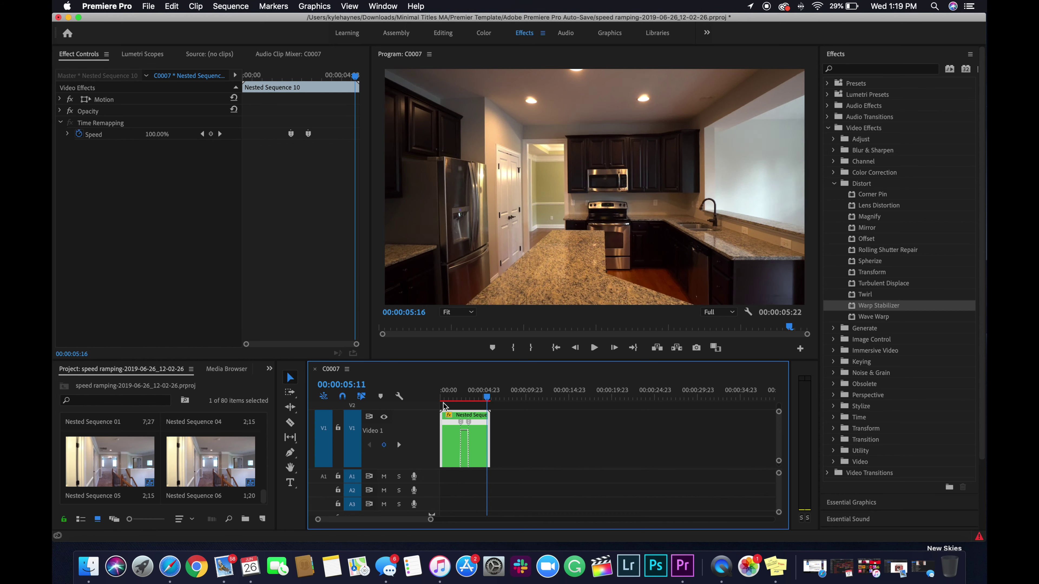
pyautogui.press('space')
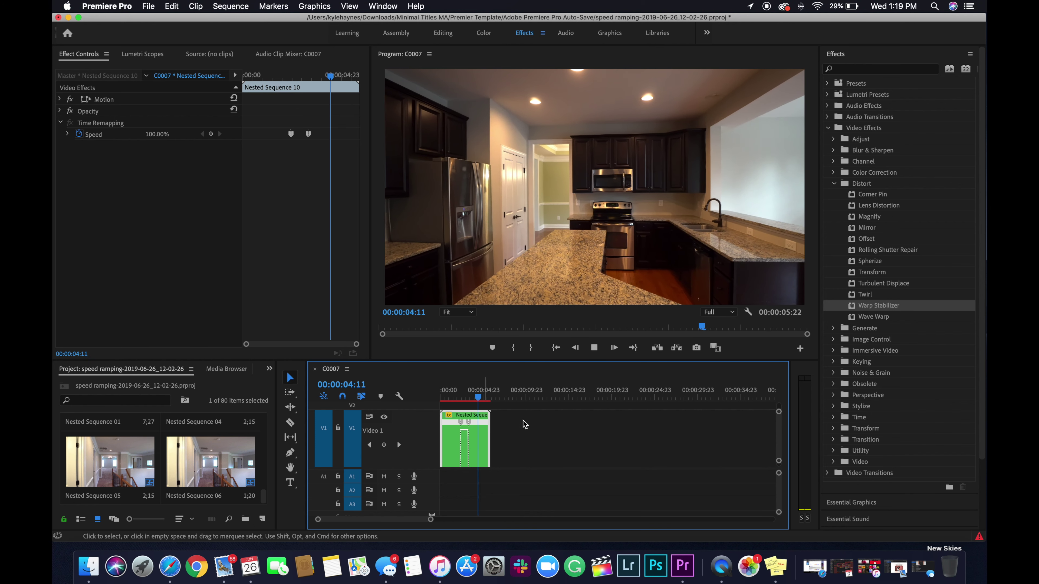
pyautogui.press('space')
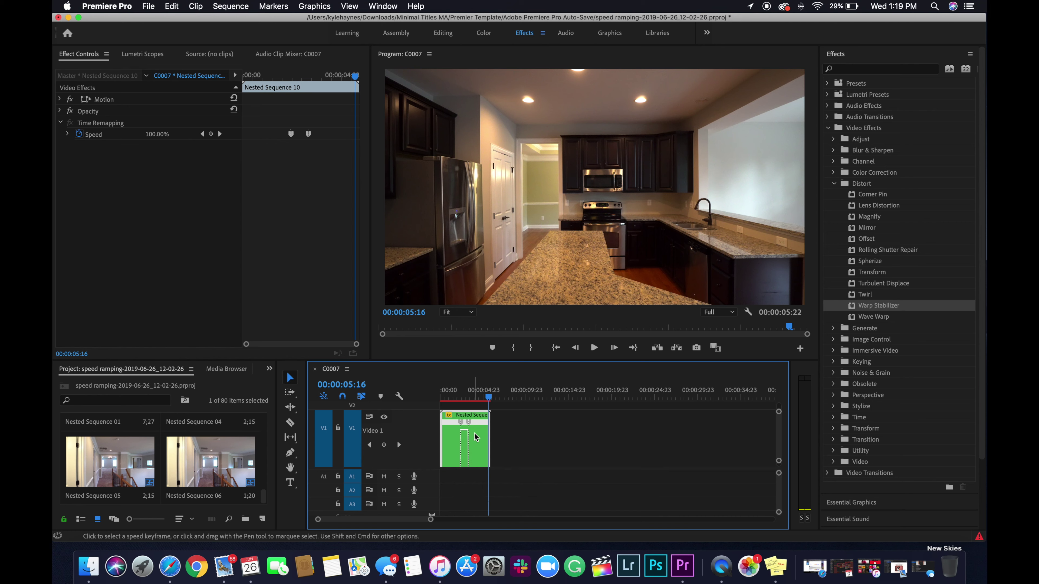
# Step: Nest the speed-ramped kitchen clip into Nested Sequence 11 and play it back
pyautogui.rightClick(475, 434)
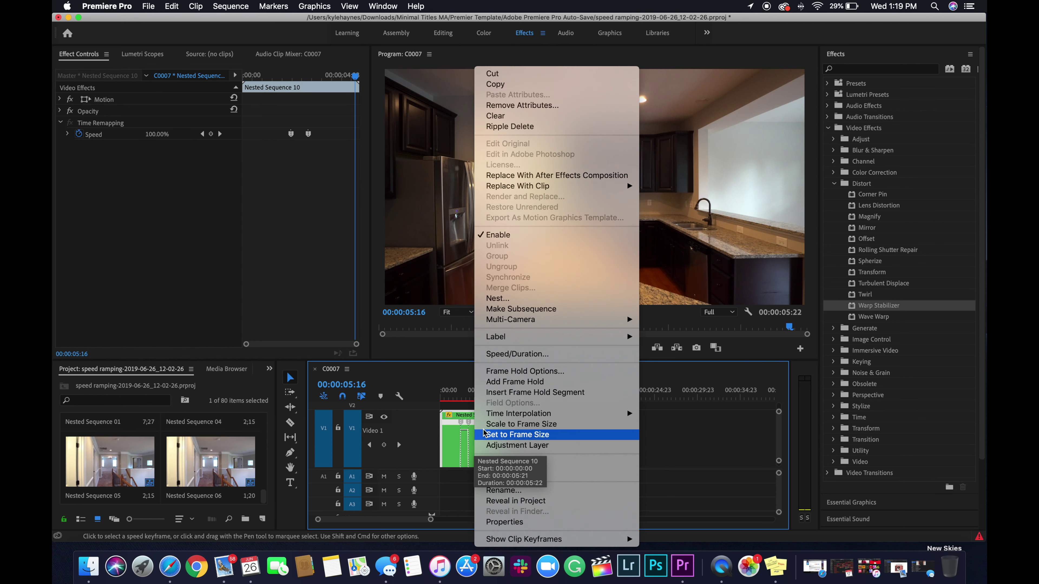
pyautogui.click(506, 298)
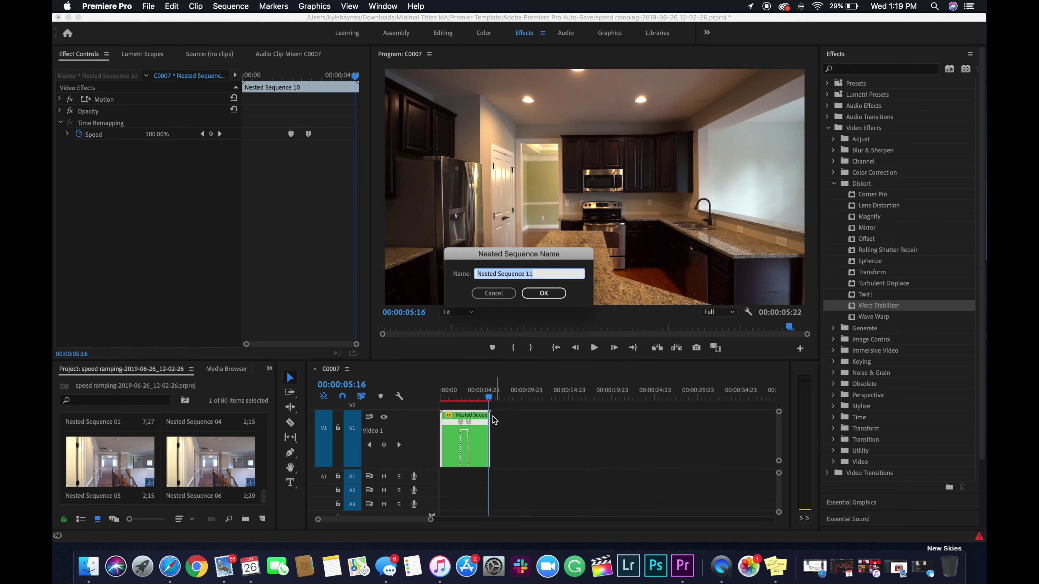
pyautogui.click(544, 294)
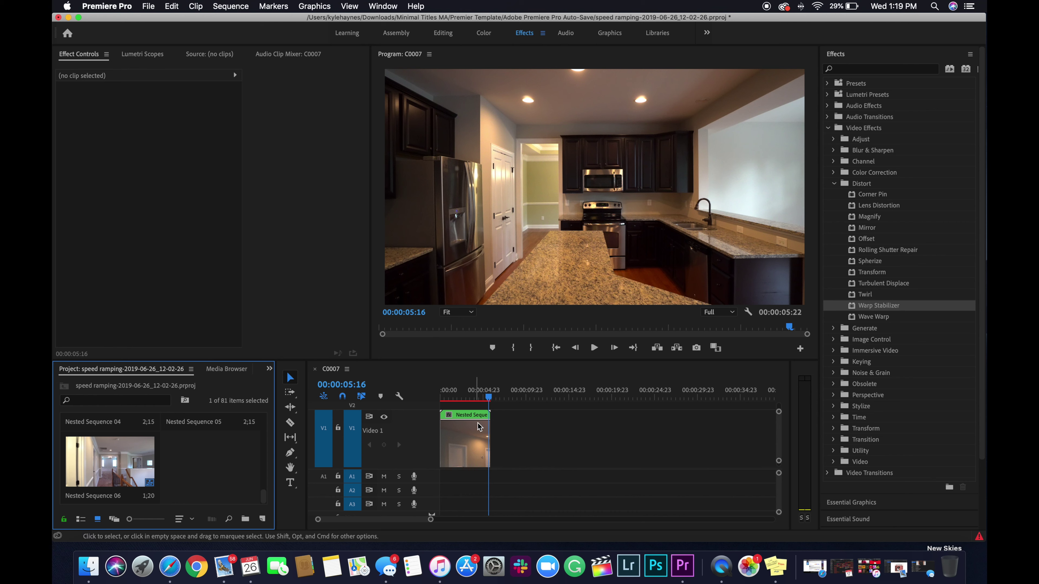
pyautogui.moveTo(490, 401)
pyautogui.mouseDown()
pyautogui.moveTo(457, 401)
pyautogui.moveTo(472, 403)
pyautogui.mouseUp()
pyautogui.press('space')
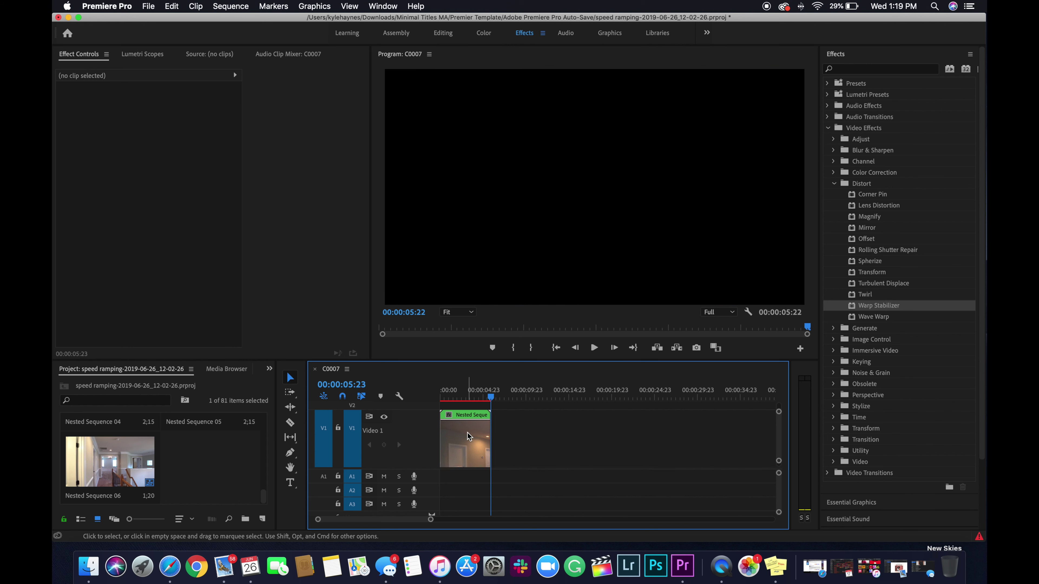
pyautogui.moveTo(493, 400); pyautogui.dragTo(438, 404)
# Step: Show the nested clip's Time Remapping > Speed keyframe line on the timeline
pyautogui.rightClick(458, 432)
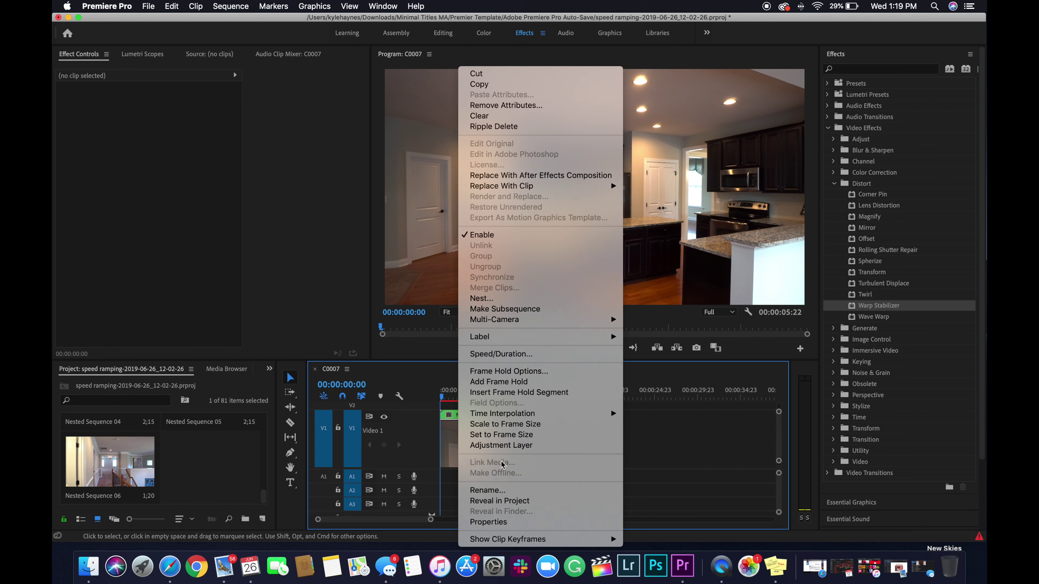
pyautogui.moveTo(539, 542)
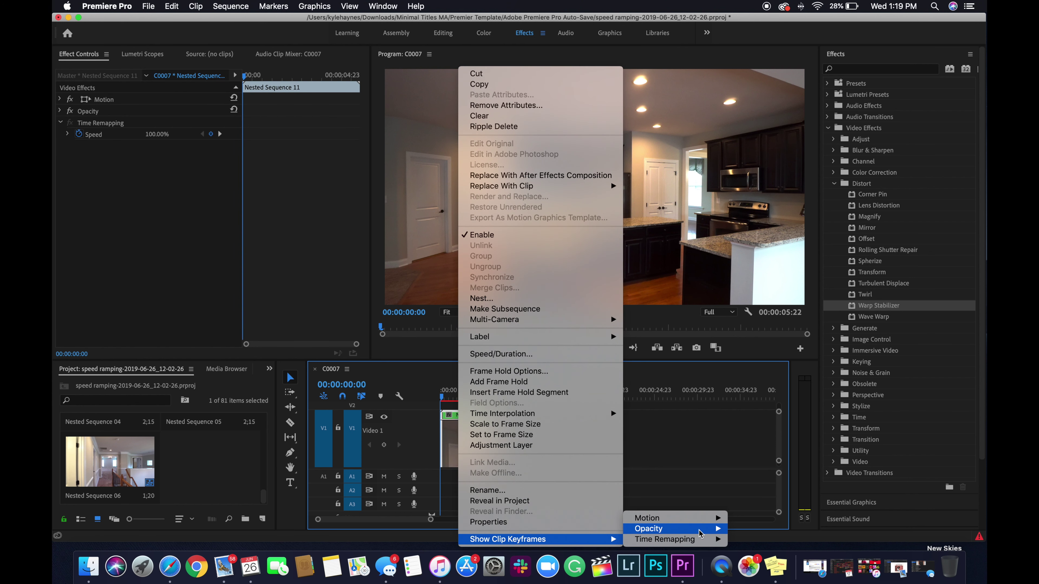
pyautogui.moveTo(712, 540)
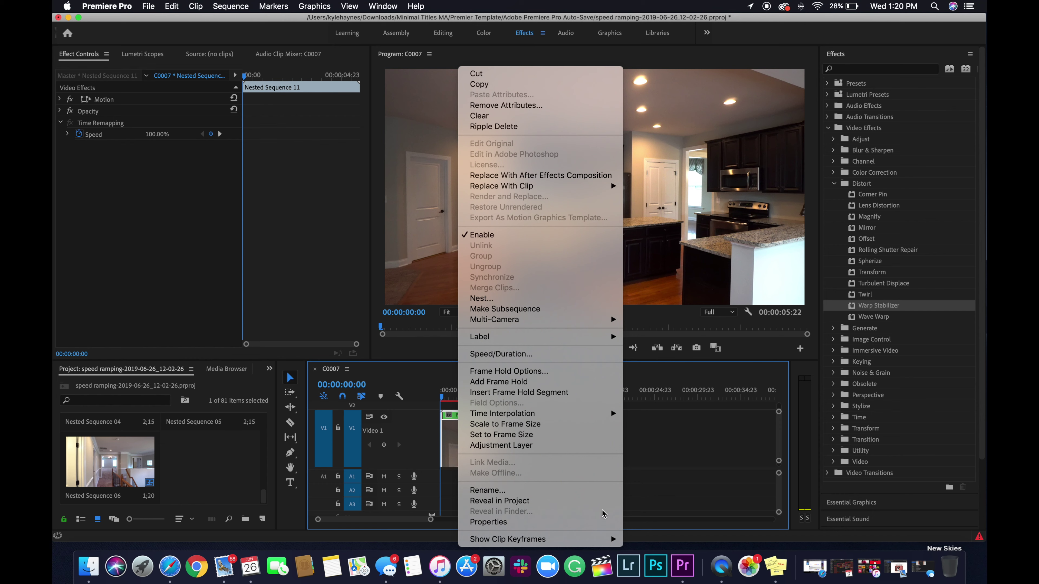
pyautogui.moveTo(598, 539)
pyautogui.moveTo(653, 544)
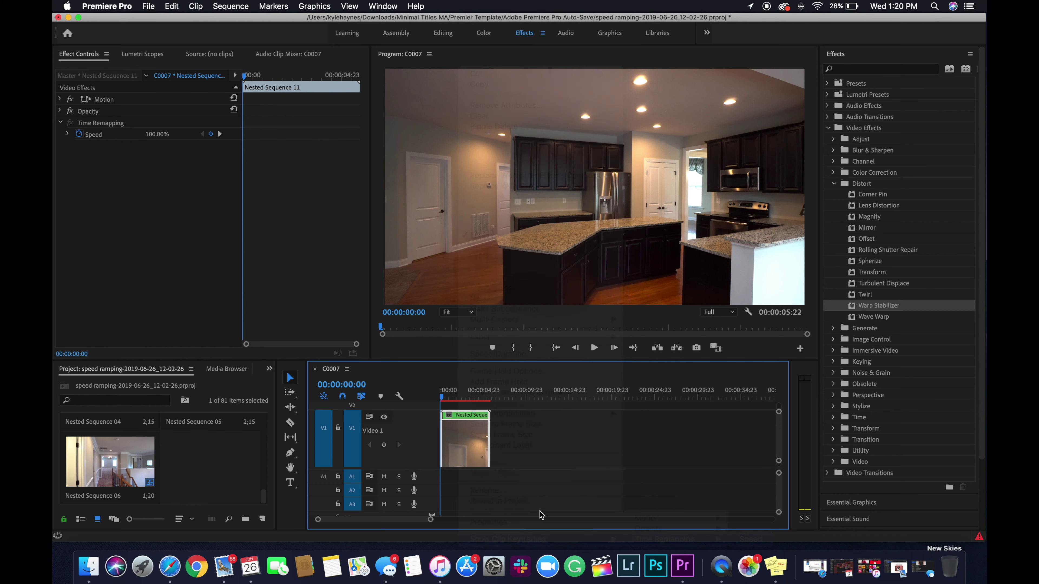
# Step: Add a speed keyframe near 00:00:03:15 and raise the later section to 178%
pyautogui.click(447, 397)
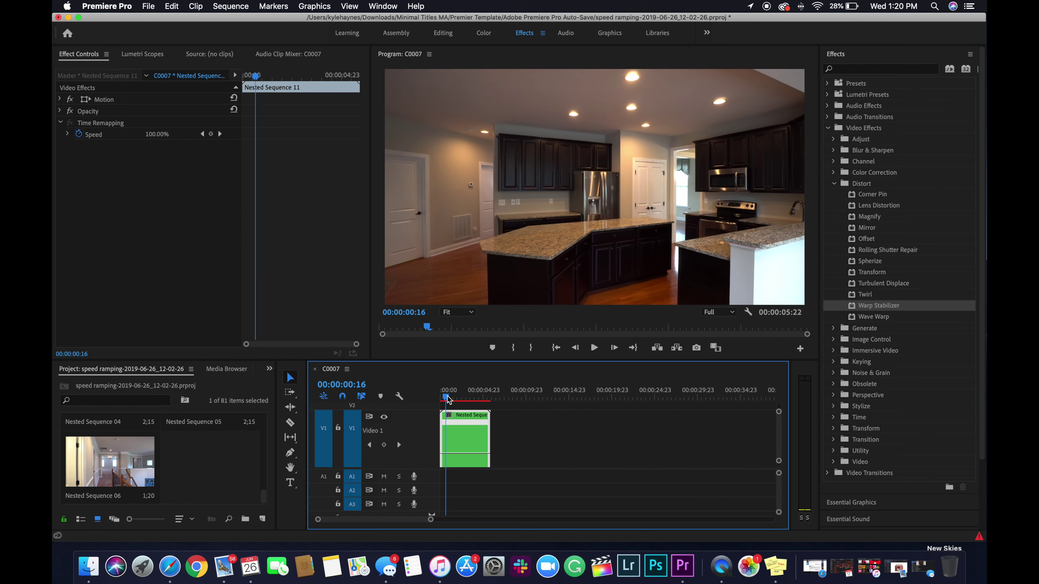
pyautogui.moveTo(448, 399); pyautogui.dragTo(462, 400)
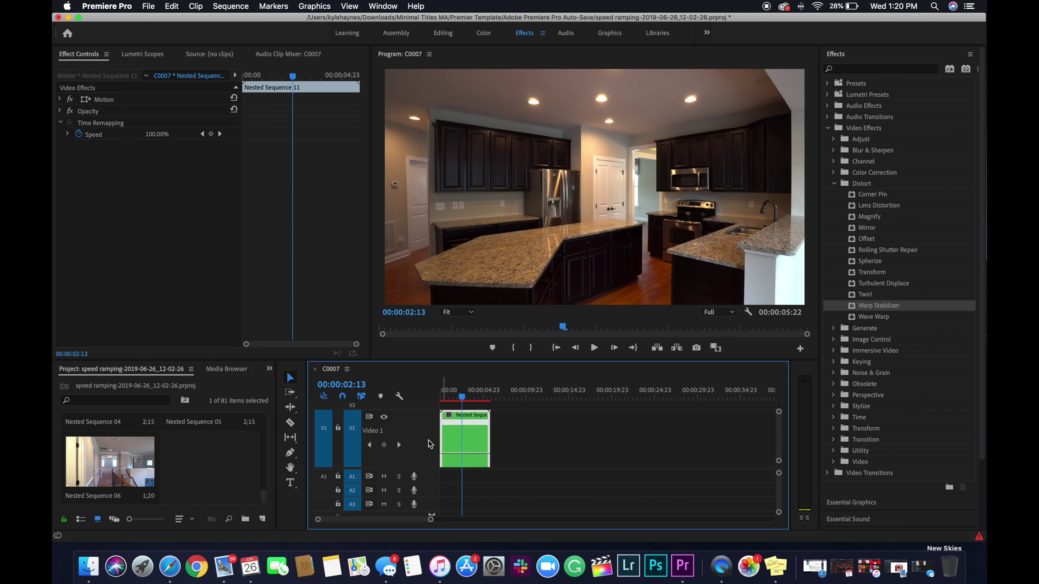
pyautogui.click(383, 444)
pyautogui.moveTo(461, 398); pyautogui.dragTo(473, 405)
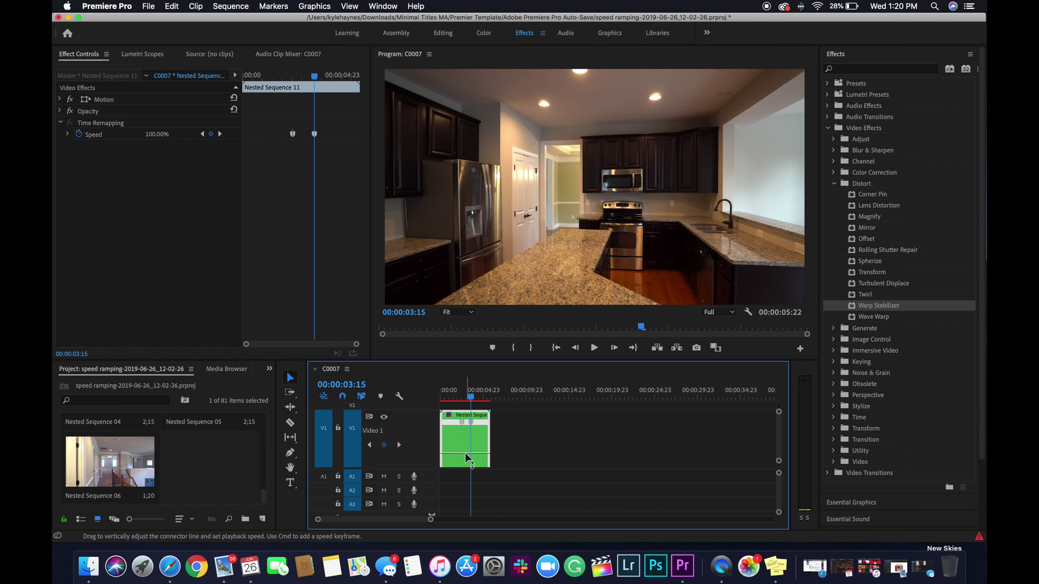
pyautogui.moveTo(466, 453); pyautogui.dragTo(465, 442)
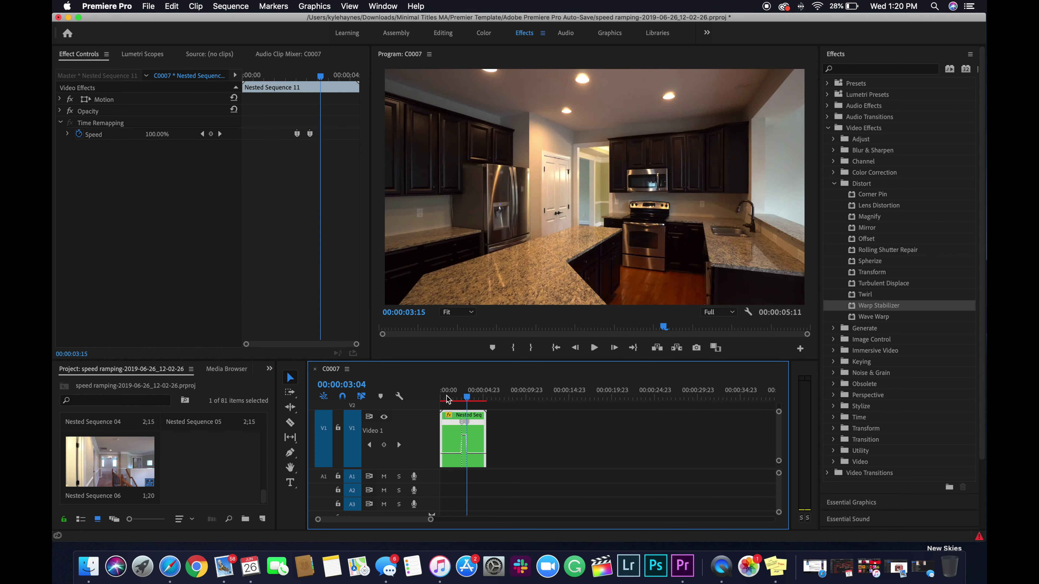
pyautogui.moveTo(447, 399); pyautogui.dragTo(432, 396)
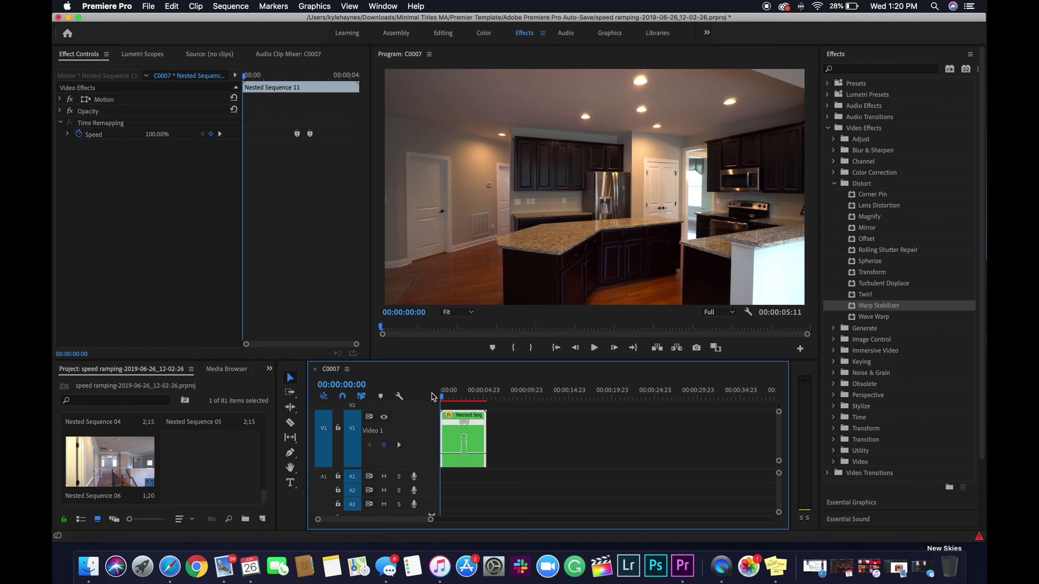
pyautogui.press('space')
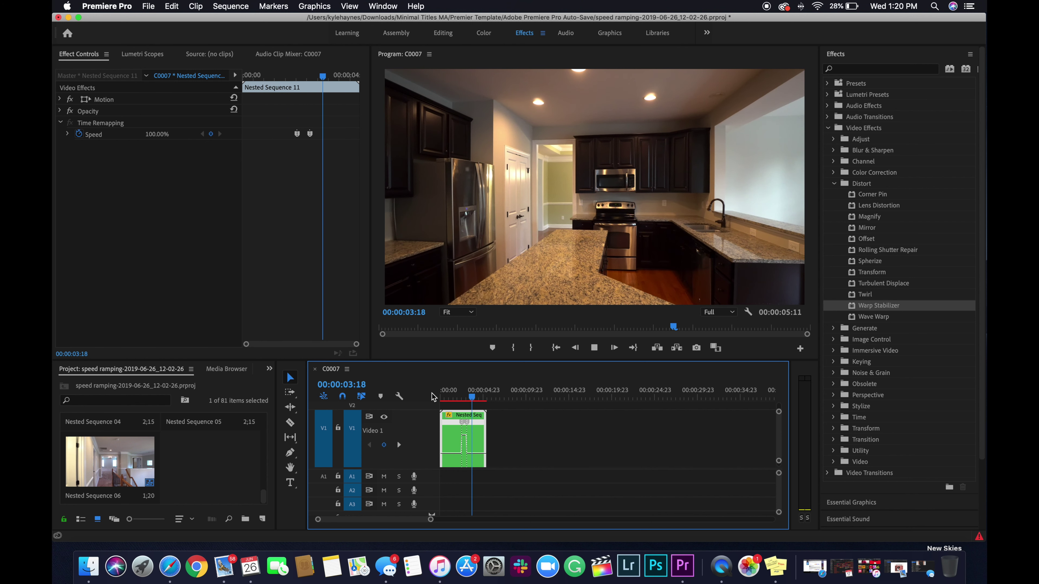
pyautogui.press('space')
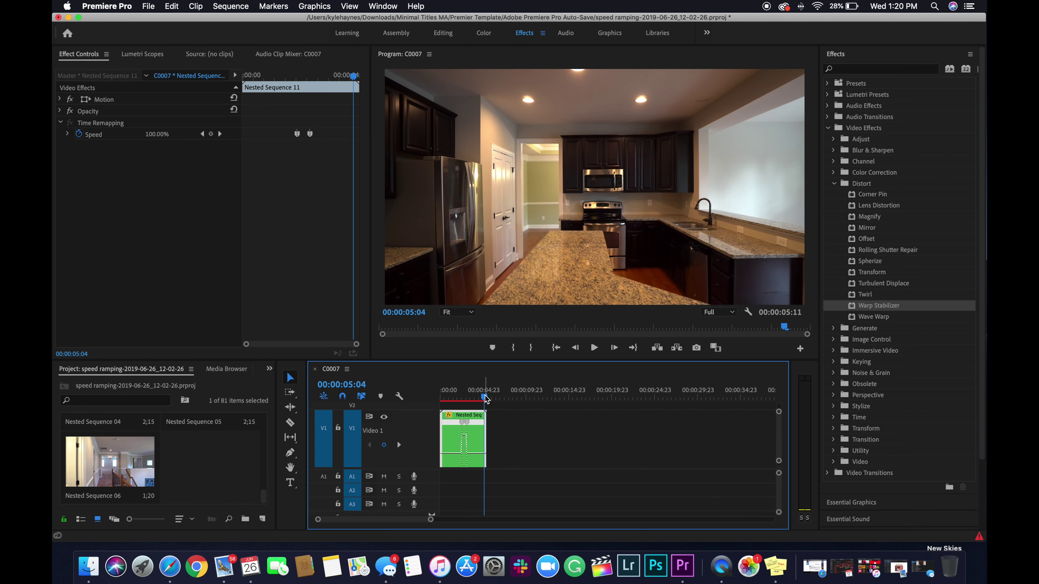
pyautogui.moveTo(486, 399); pyautogui.dragTo(442, 405)
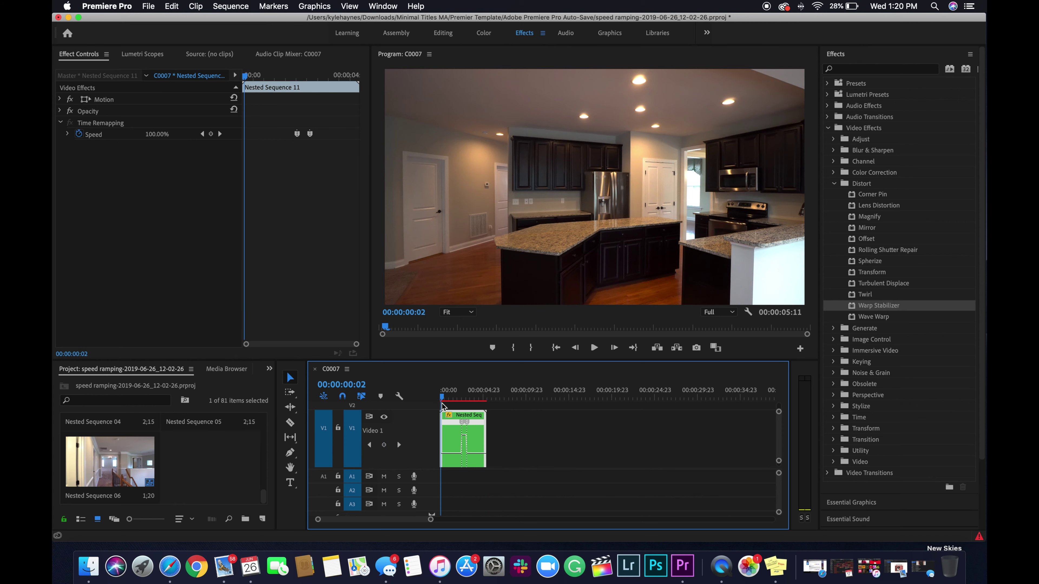
pyautogui.press('space')
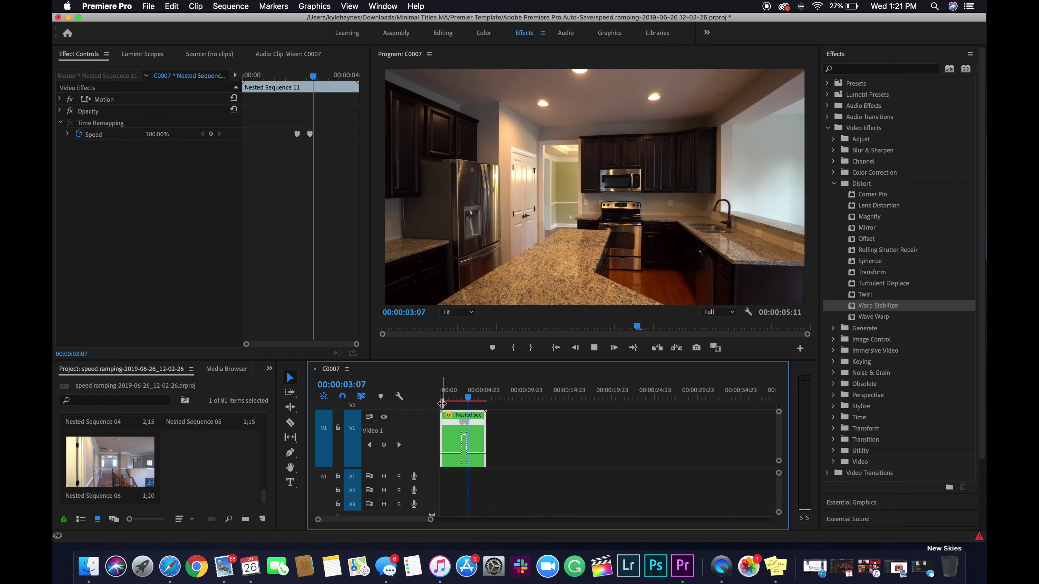
pyautogui.press('space')
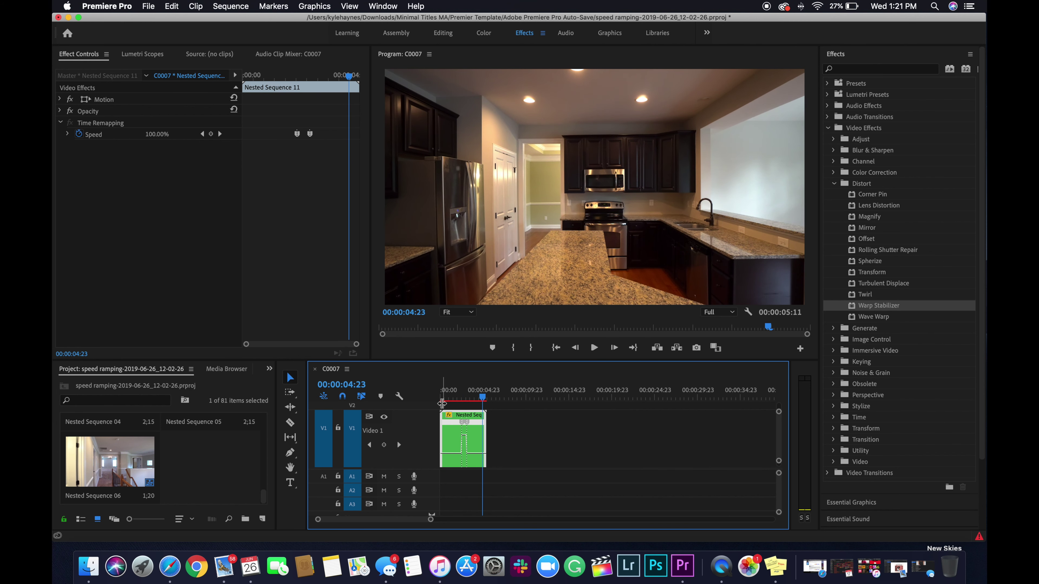
pyautogui.click(461, 403)
pyautogui.moveTo(462, 403); pyautogui.dragTo(471, 428)
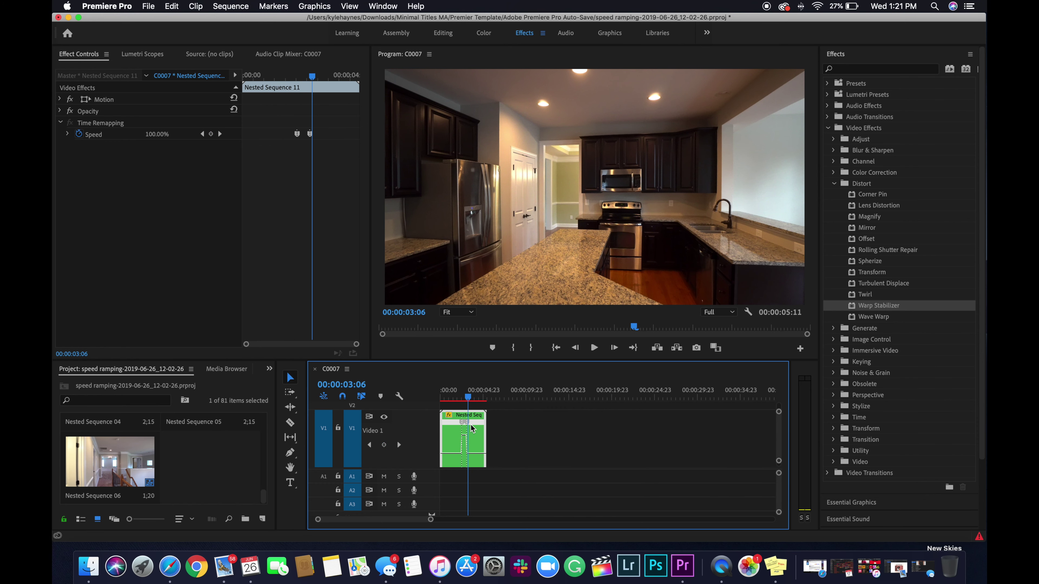
pyautogui.press('Right')
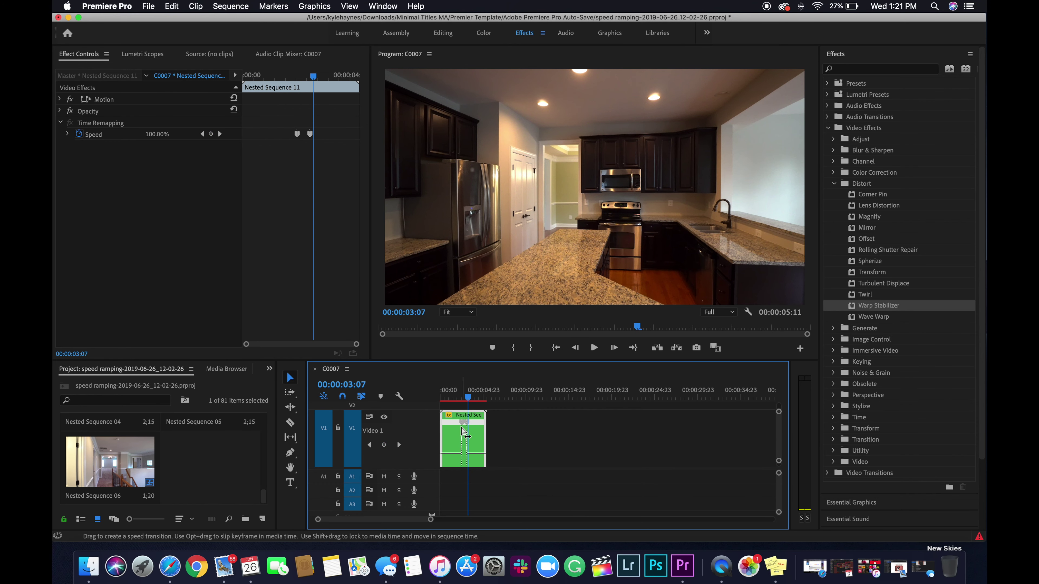
pyautogui.moveTo(461, 427)
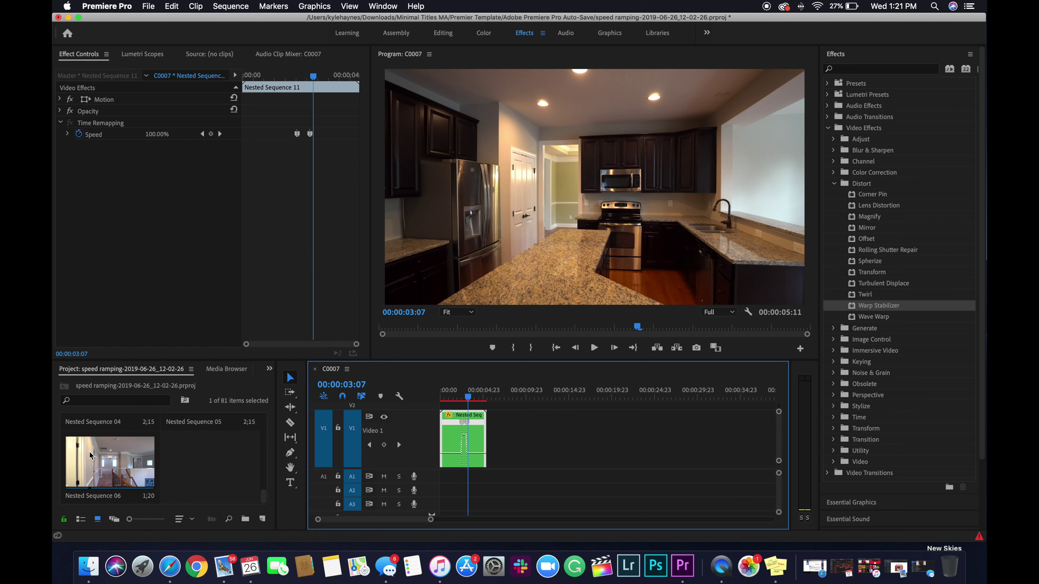
pyautogui.moveTo(90, 450); pyautogui.dragTo(544, 444)
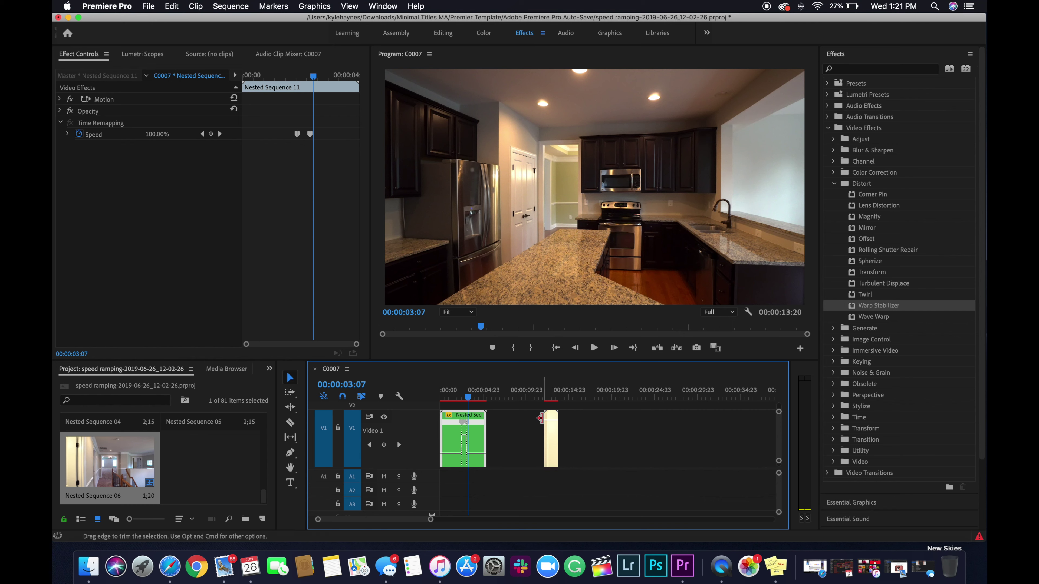
# Step: Play Nested Sequence 06 after the kitchen clip, through its bedroom shot to the end
pyautogui.click(496, 396)
pyautogui.click(541, 398)
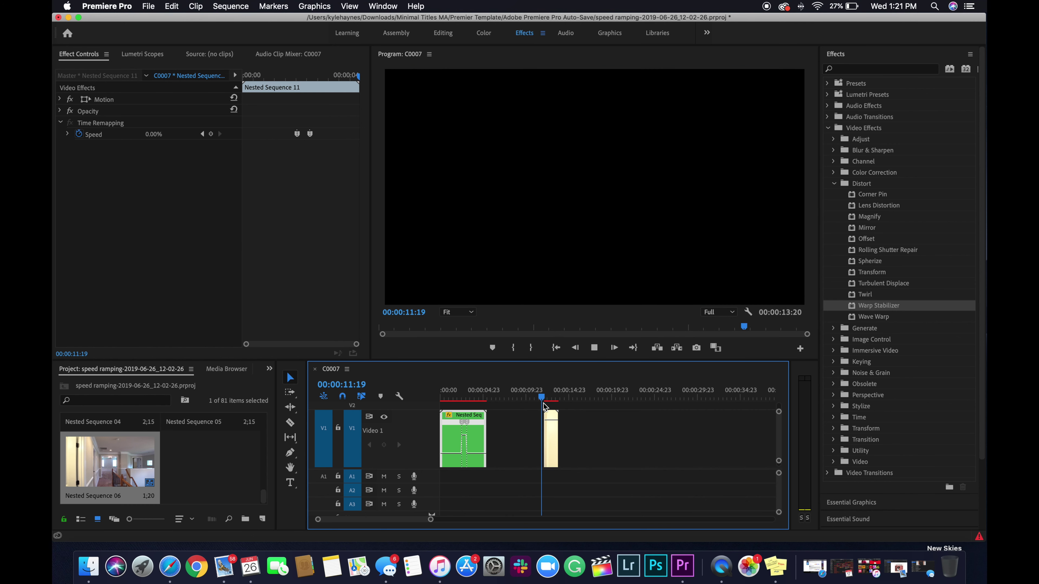
pyautogui.press('space')
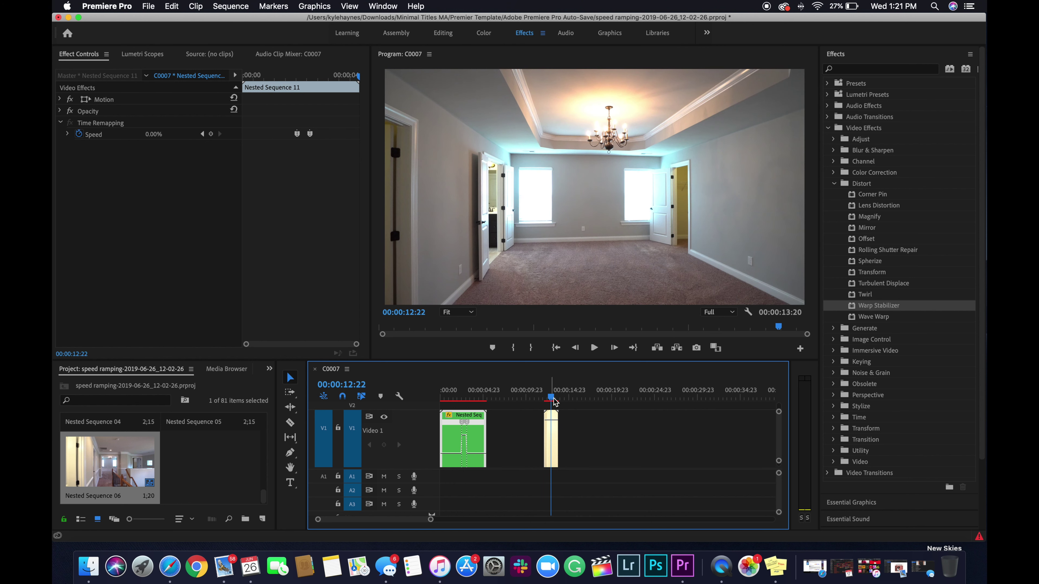
pyautogui.moveTo(551, 401); pyautogui.dragTo(545, 400)
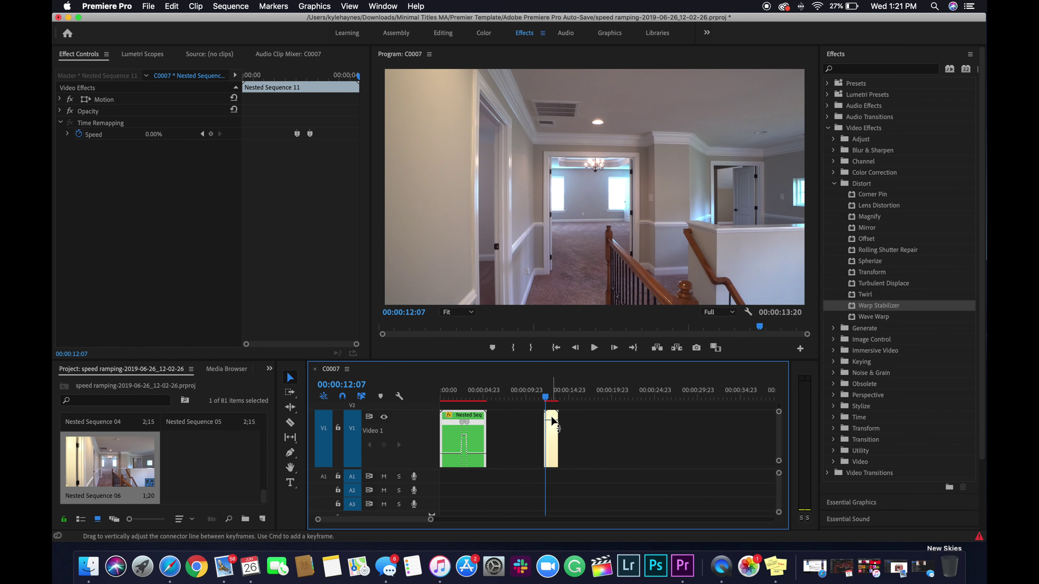
pyautogui.moveTo(545, 400); pyautogui.dragTo(548, 401)
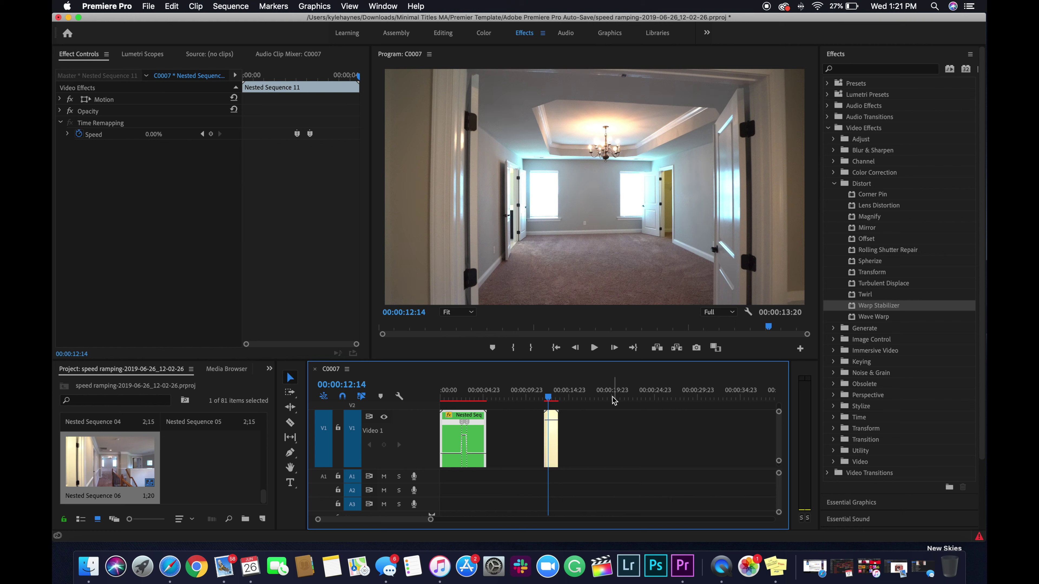
pyautogui.press('space')
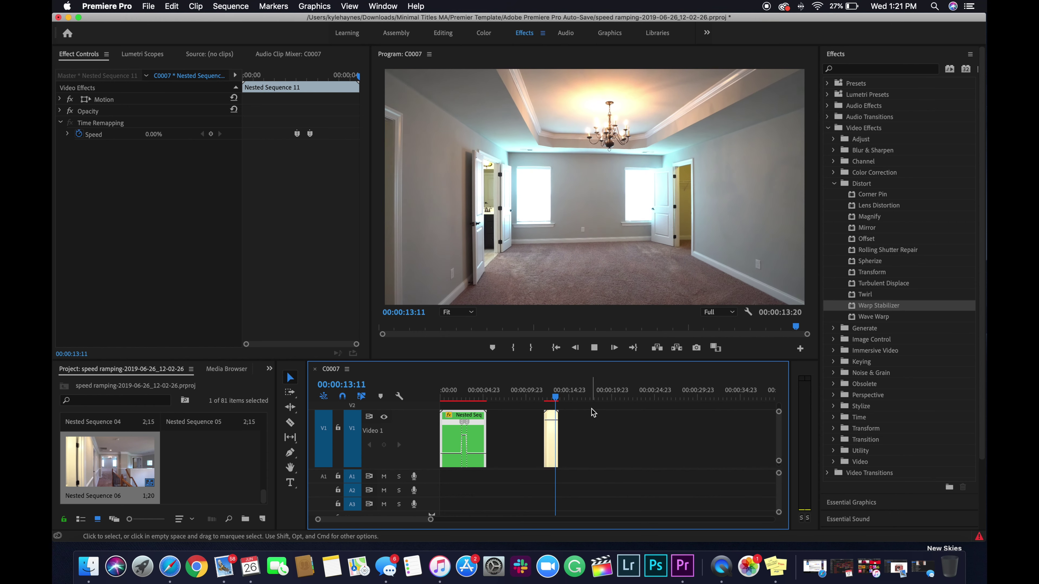